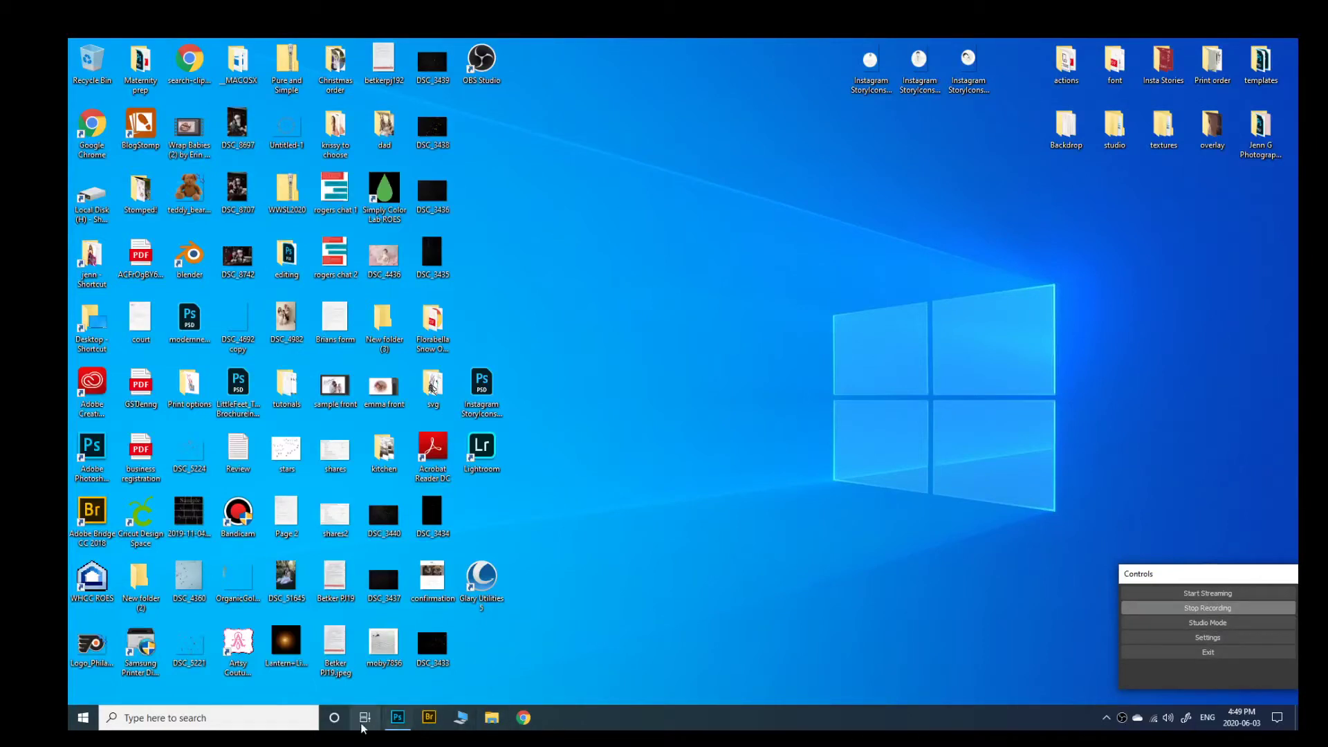
Bring Photoshop to the front with the DSC_6836 floral-dress portrait open
click(398, 719)
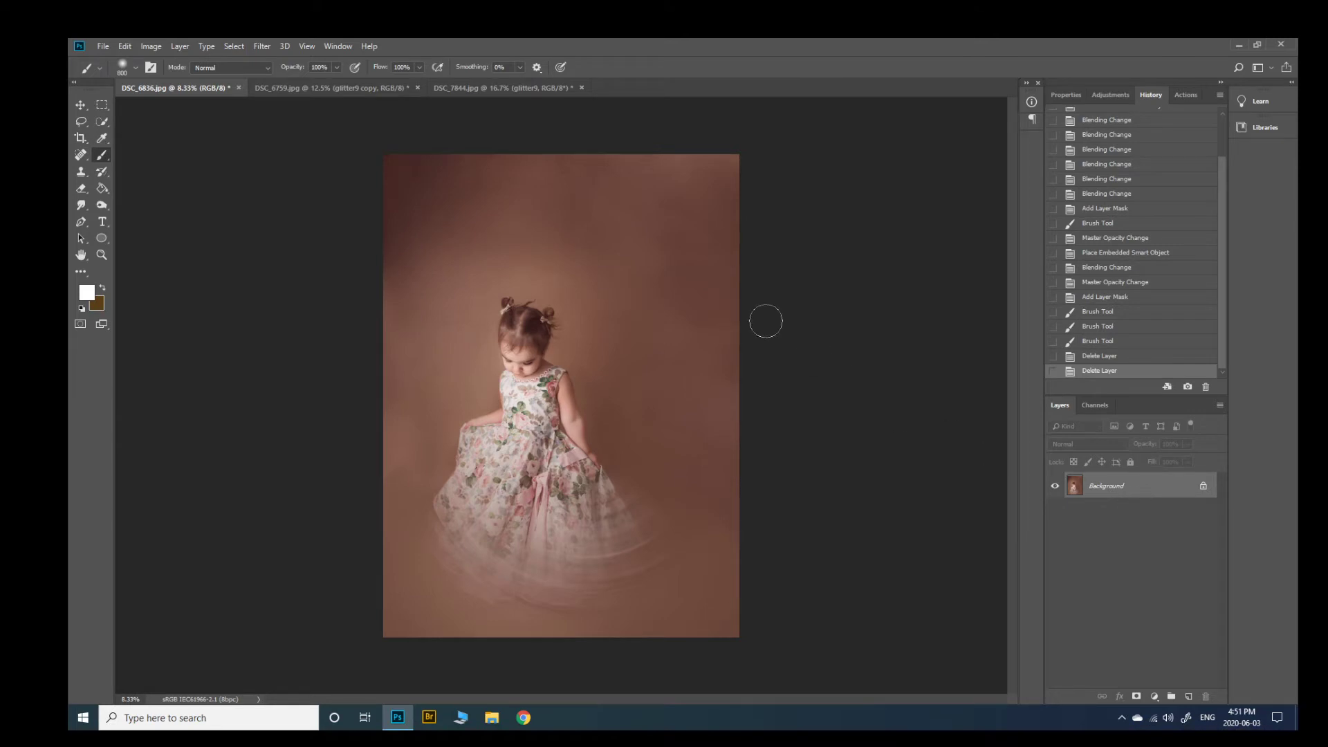
Start Place Embedded and browse the glitter1–glitter9 thumbnails in the Glitter overlay OG folder
click(102, 47)
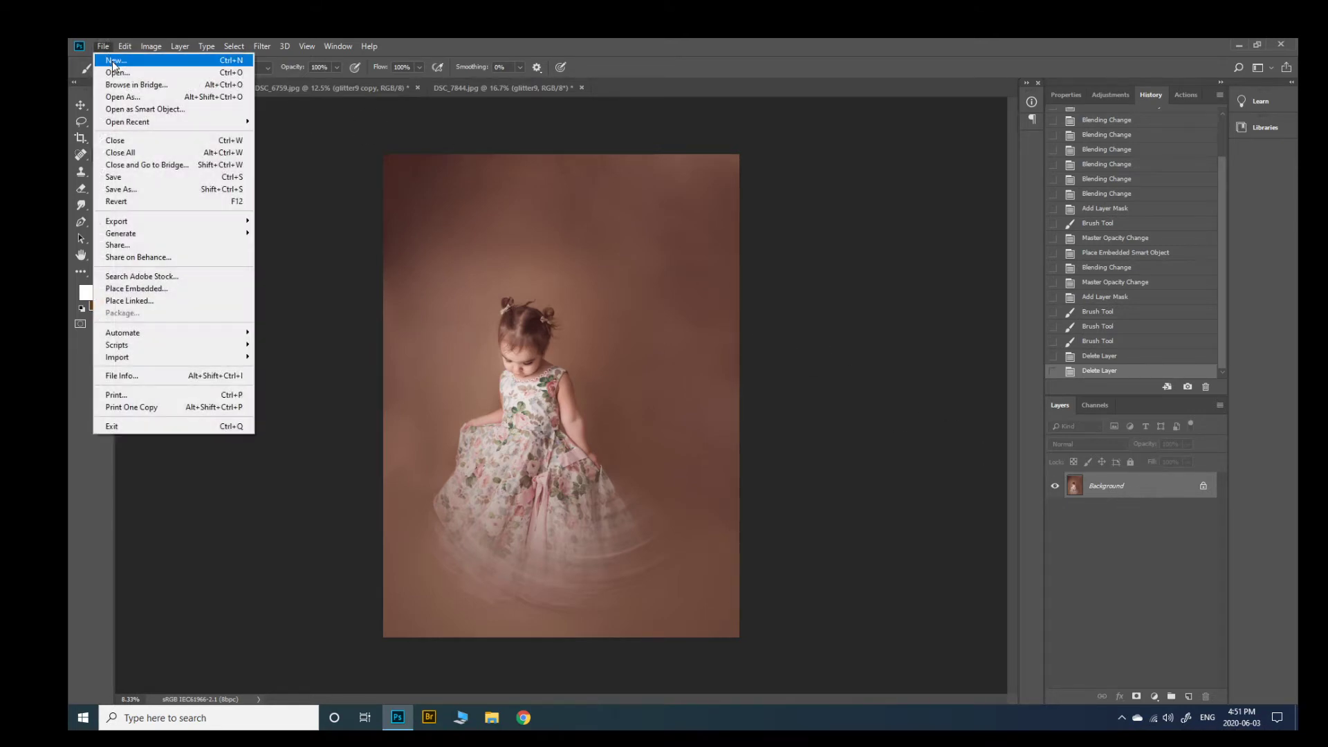
click(198, 287)
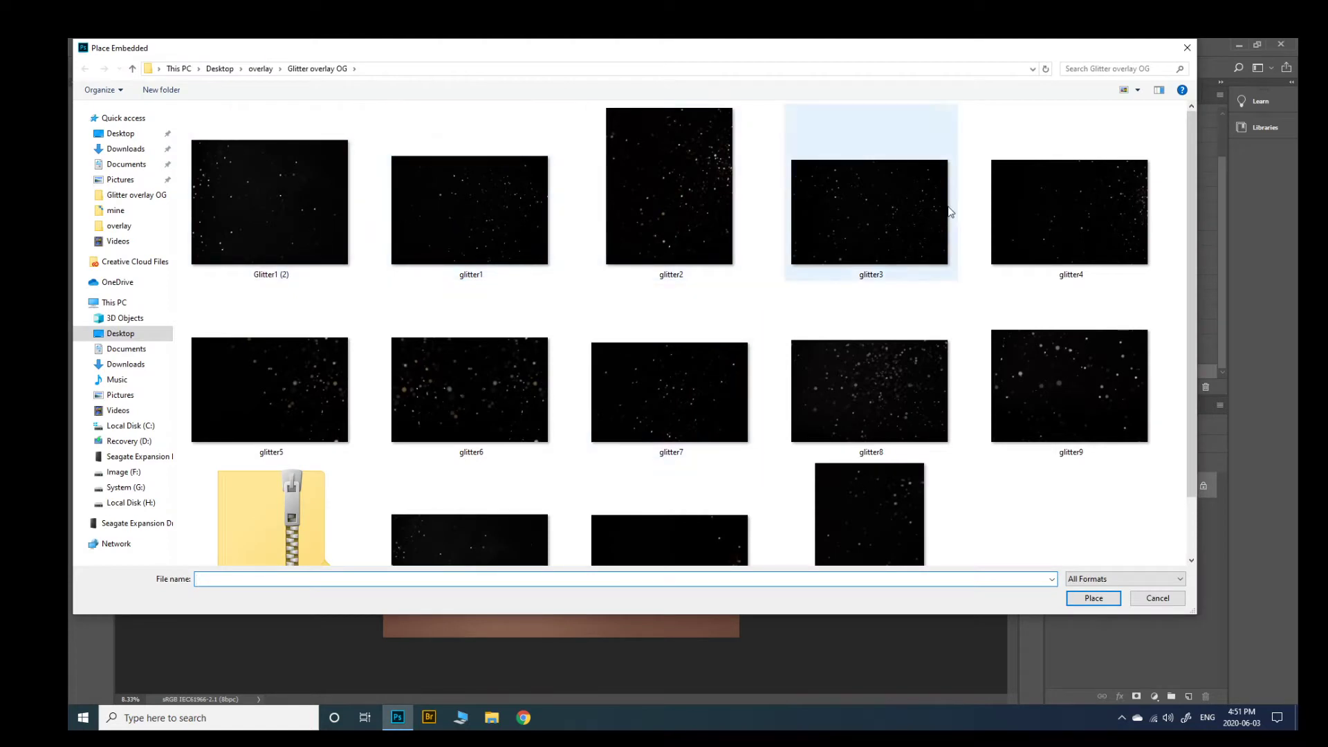
drag(1195, 222, 1192, 347)
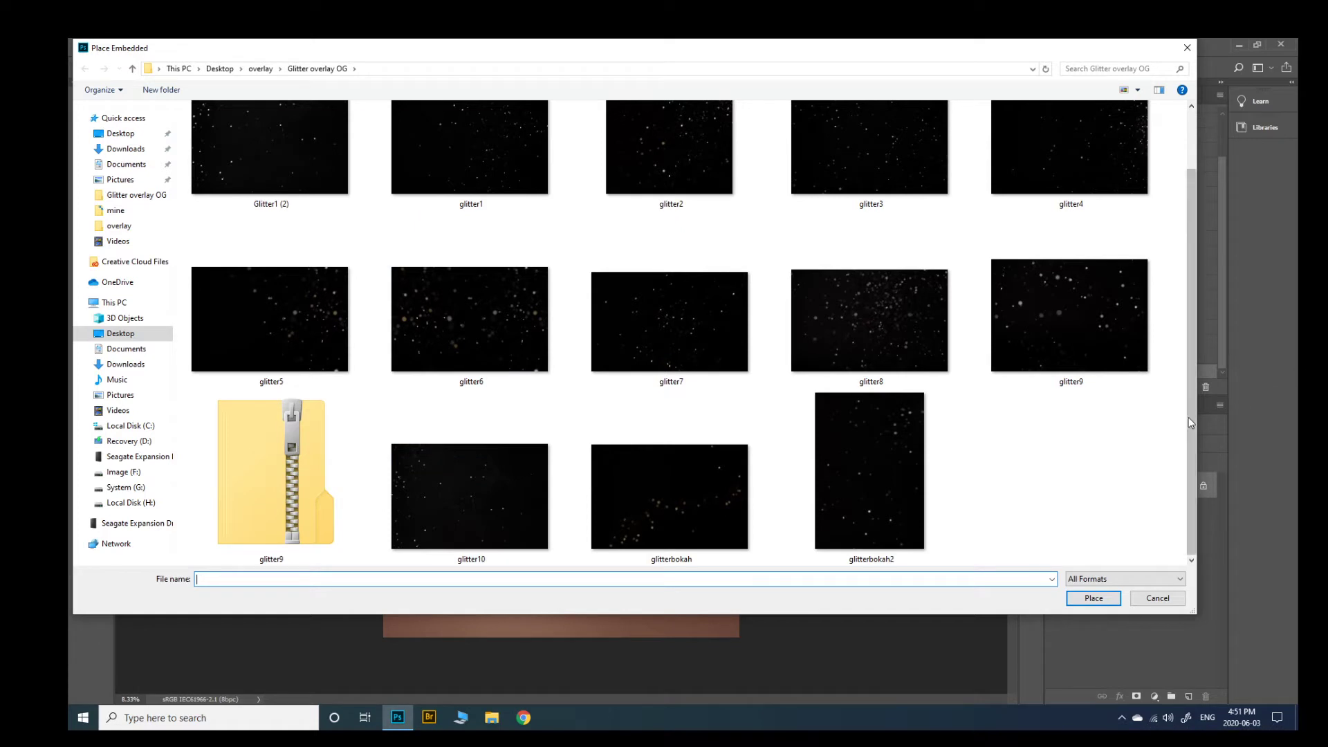
drag(1193, 426, 1186, 360)
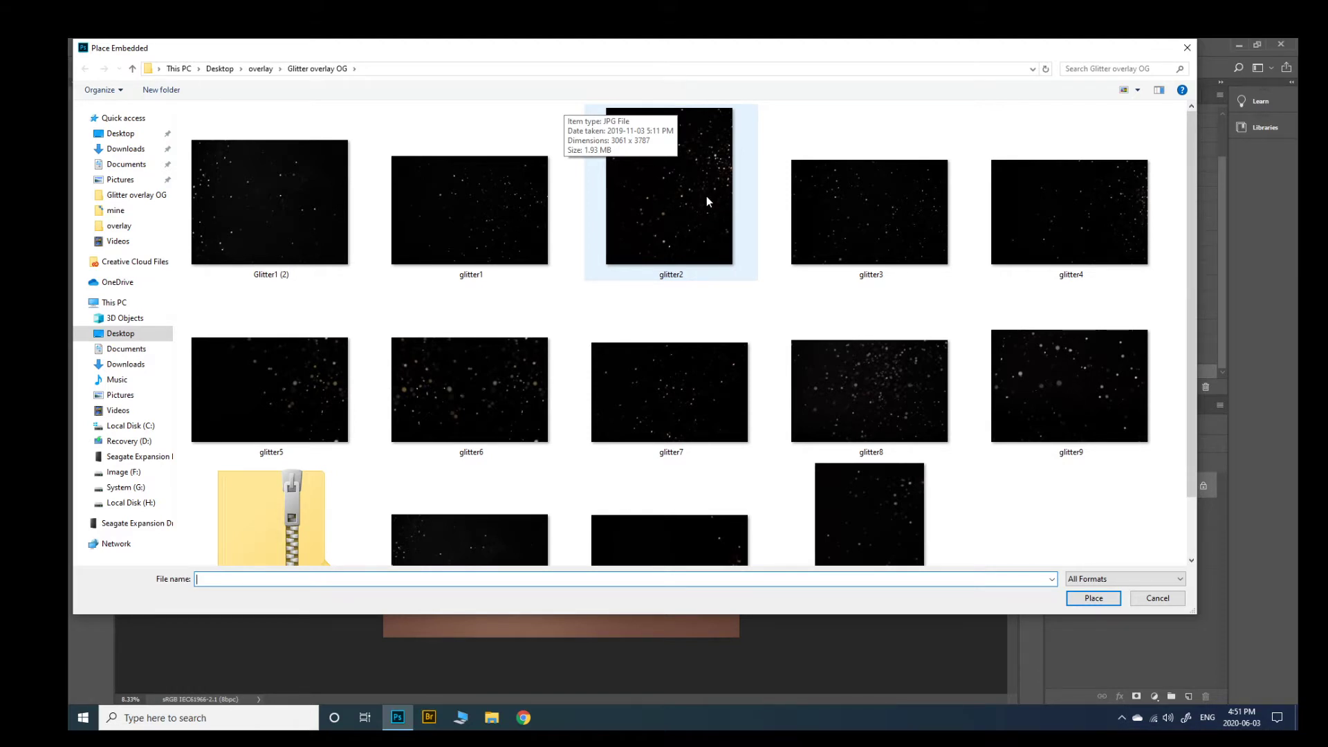
Place glitter6, rotate it upright, scale it past the canvas edges and commit
double_click(502, 408)
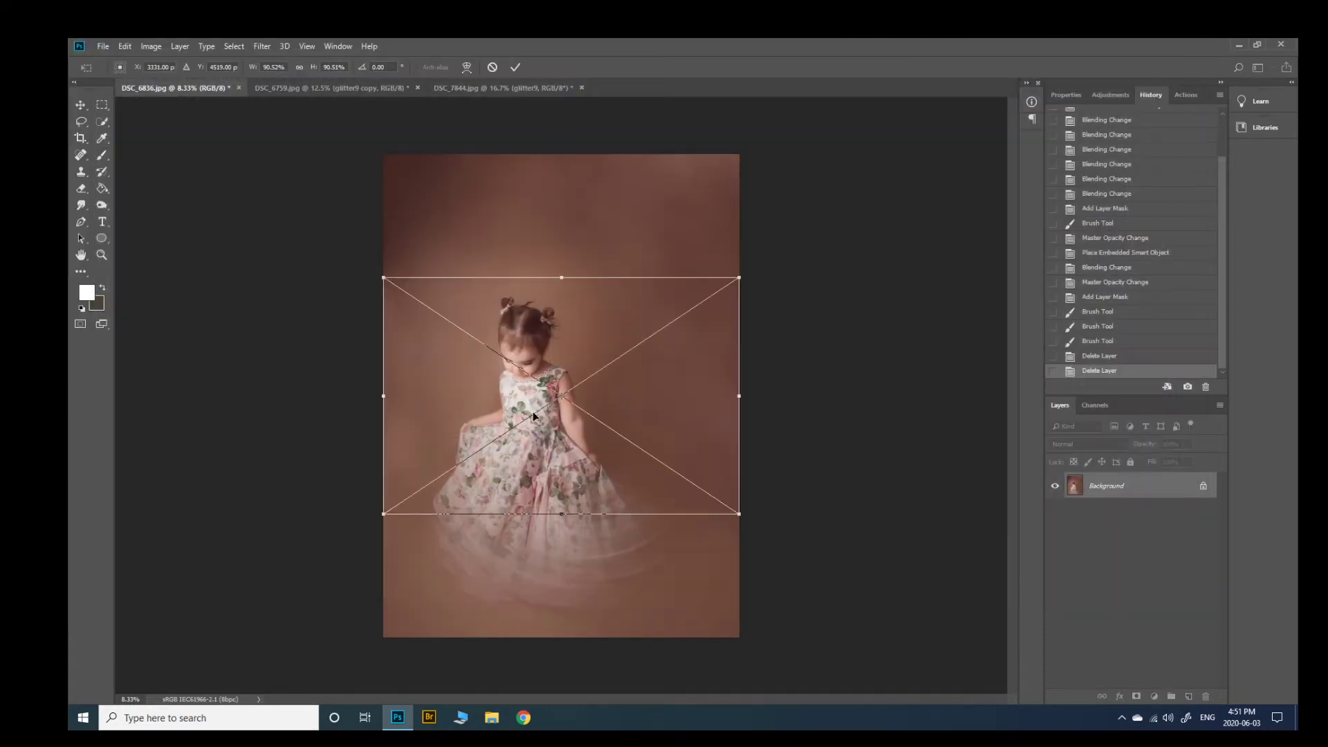
drag(553, 258, 441, 399)
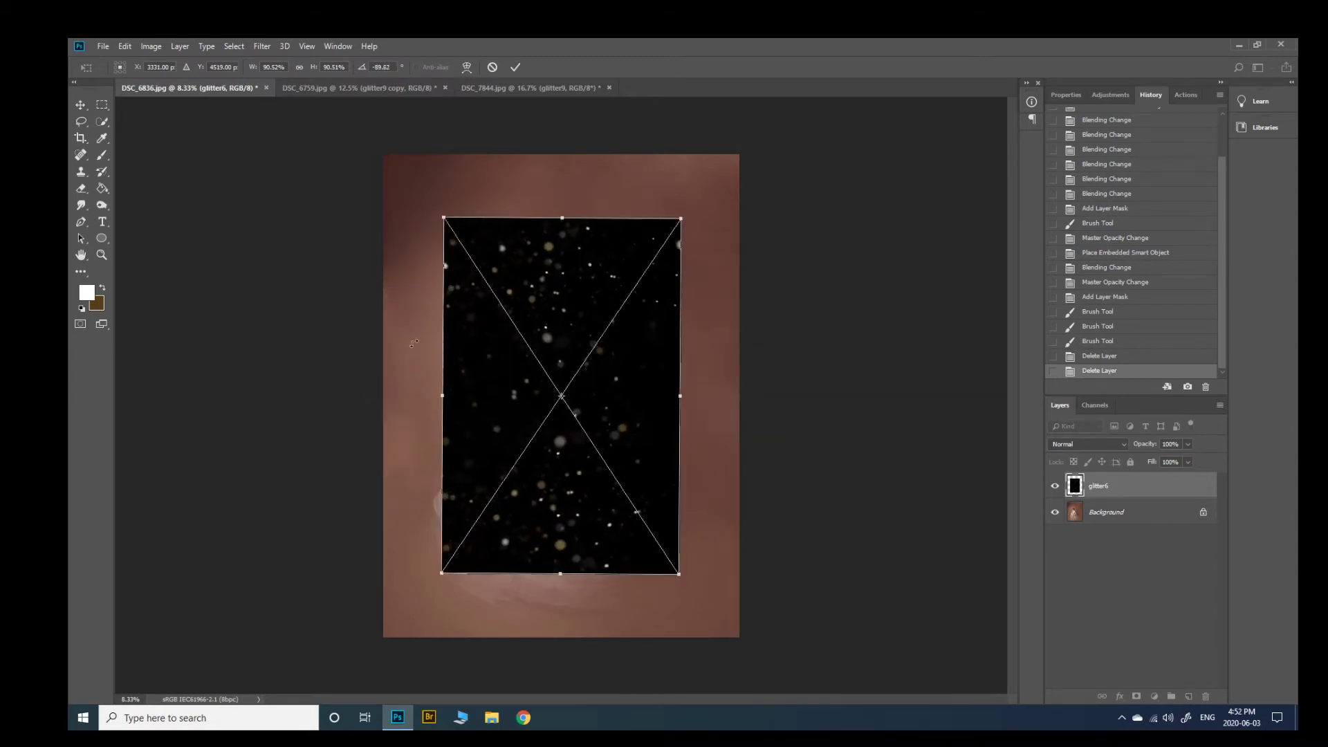
drag(441, 218, 319, 120)
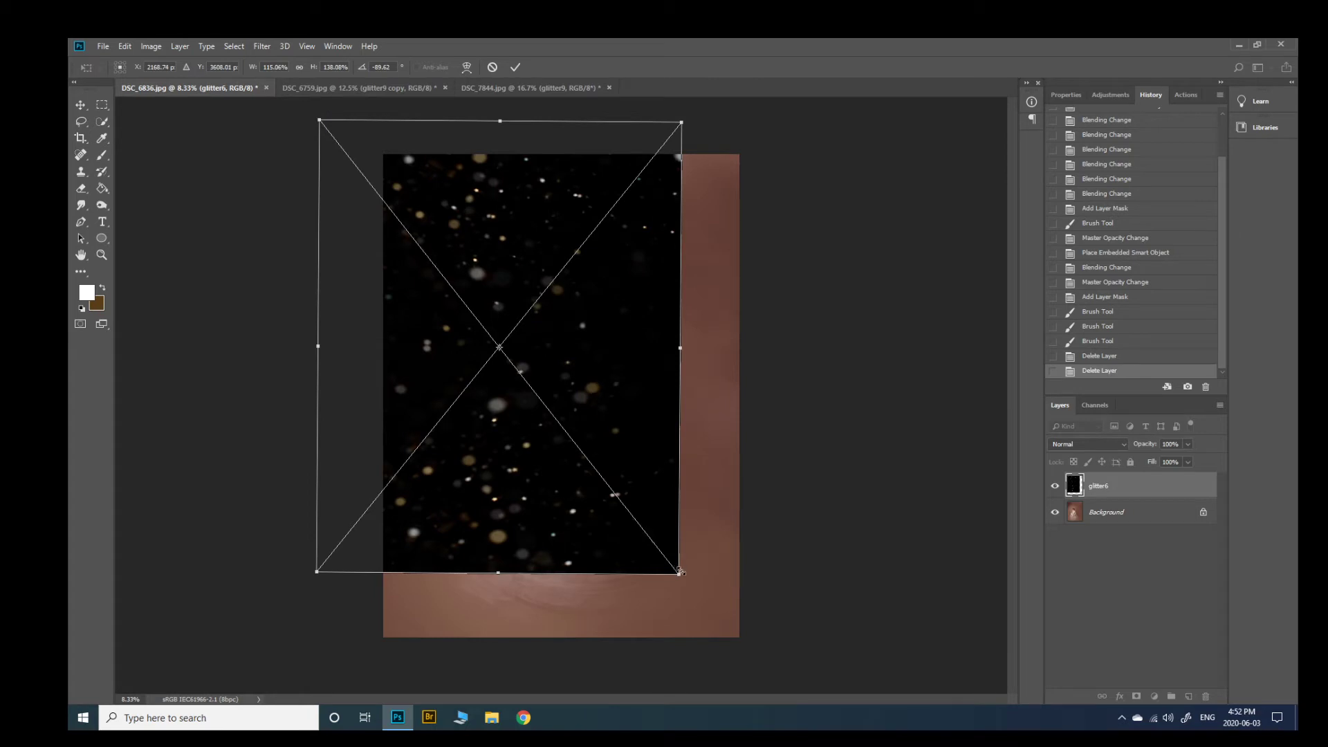
drag(681, 571, 805, 660)
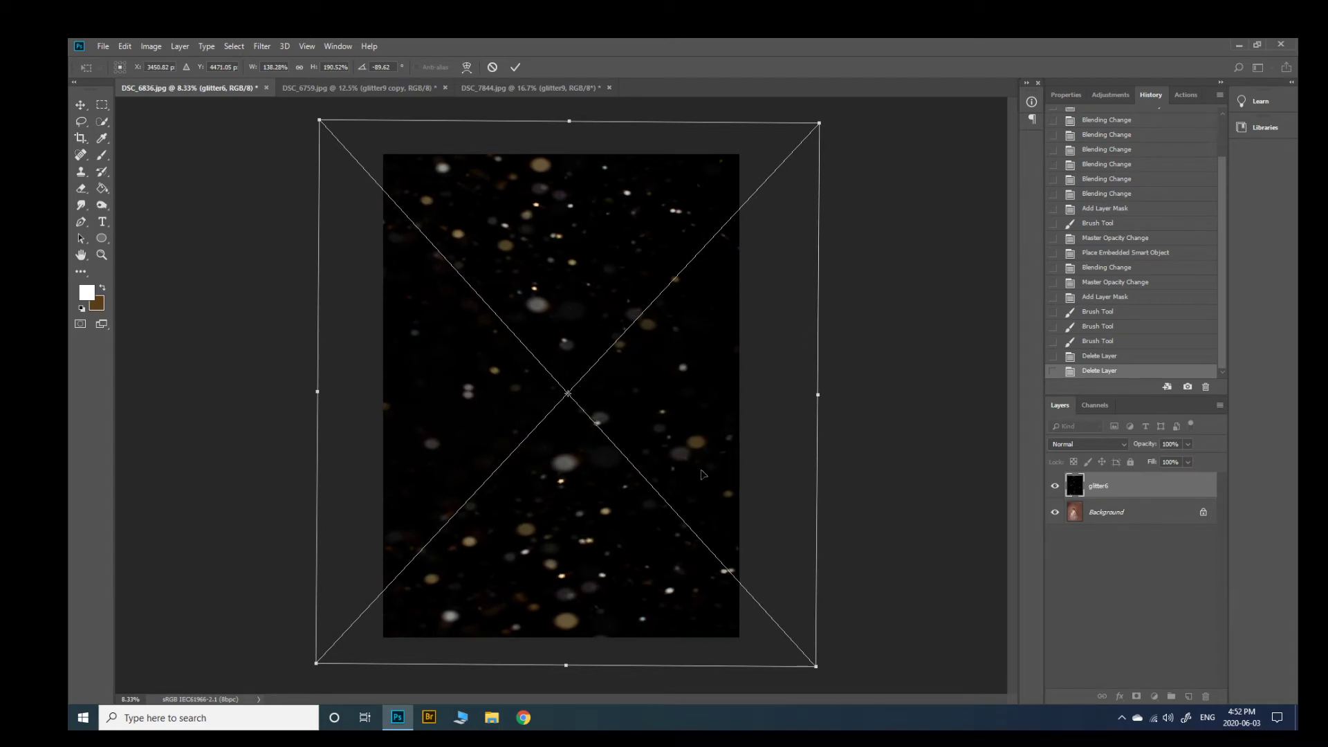
mouse_move(704, 475)
mouse_down()
mouse_move(705, 449)
mouse_move(695, 469)
mouse_up()
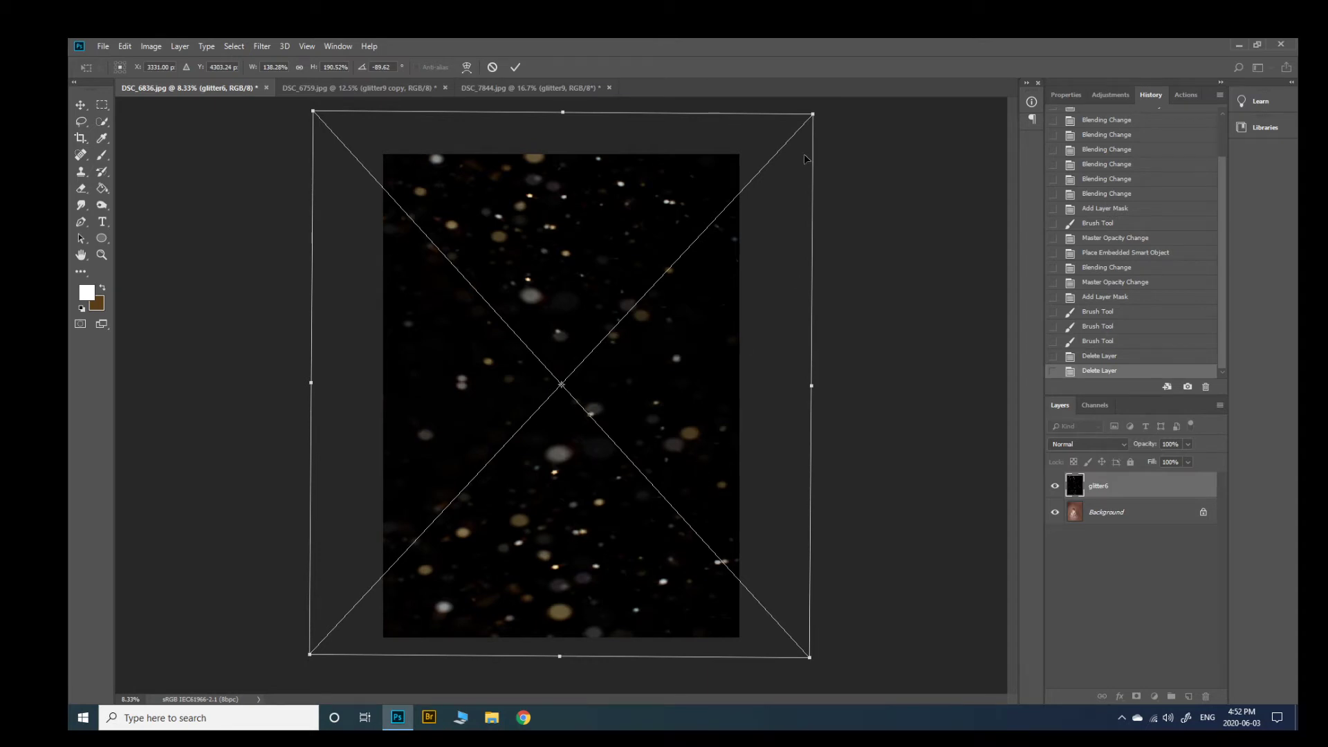
drag(814, 112, 927, 38)
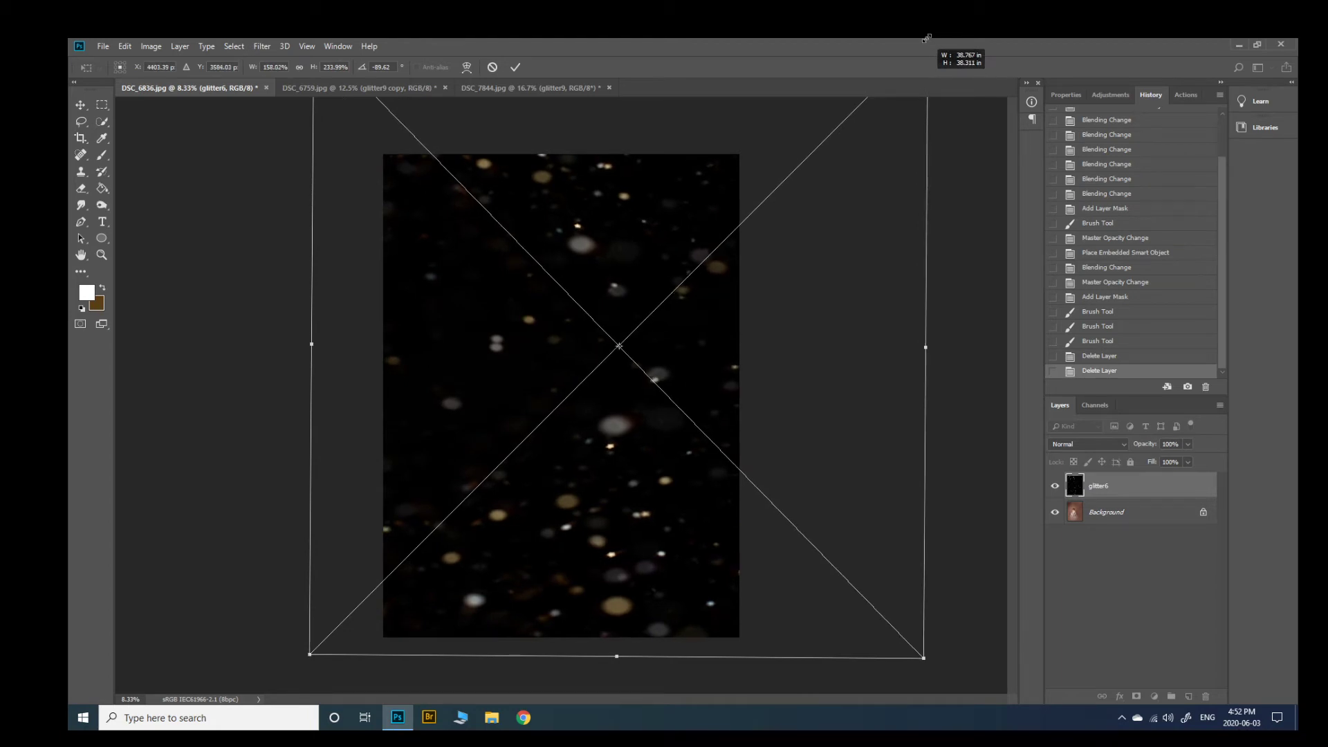
drag(927, 38, 850, 110)
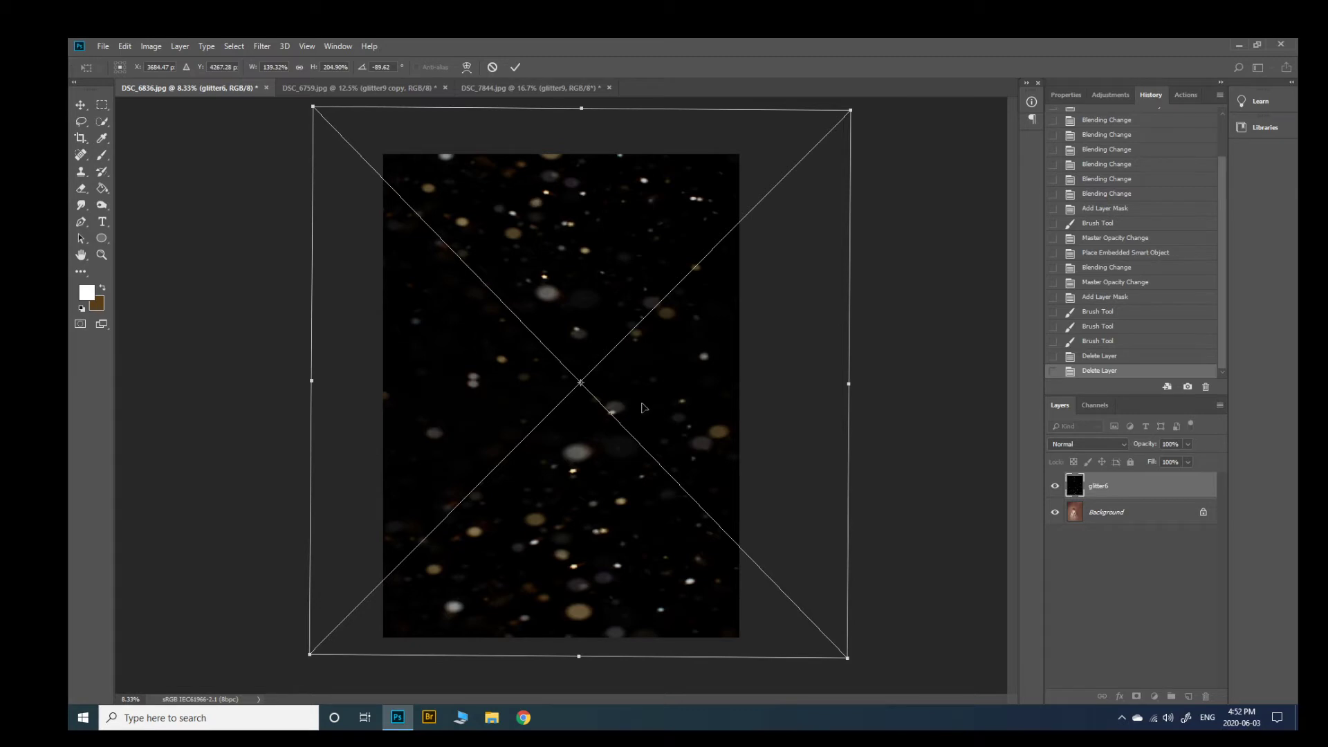
key(Escape)
key(b)
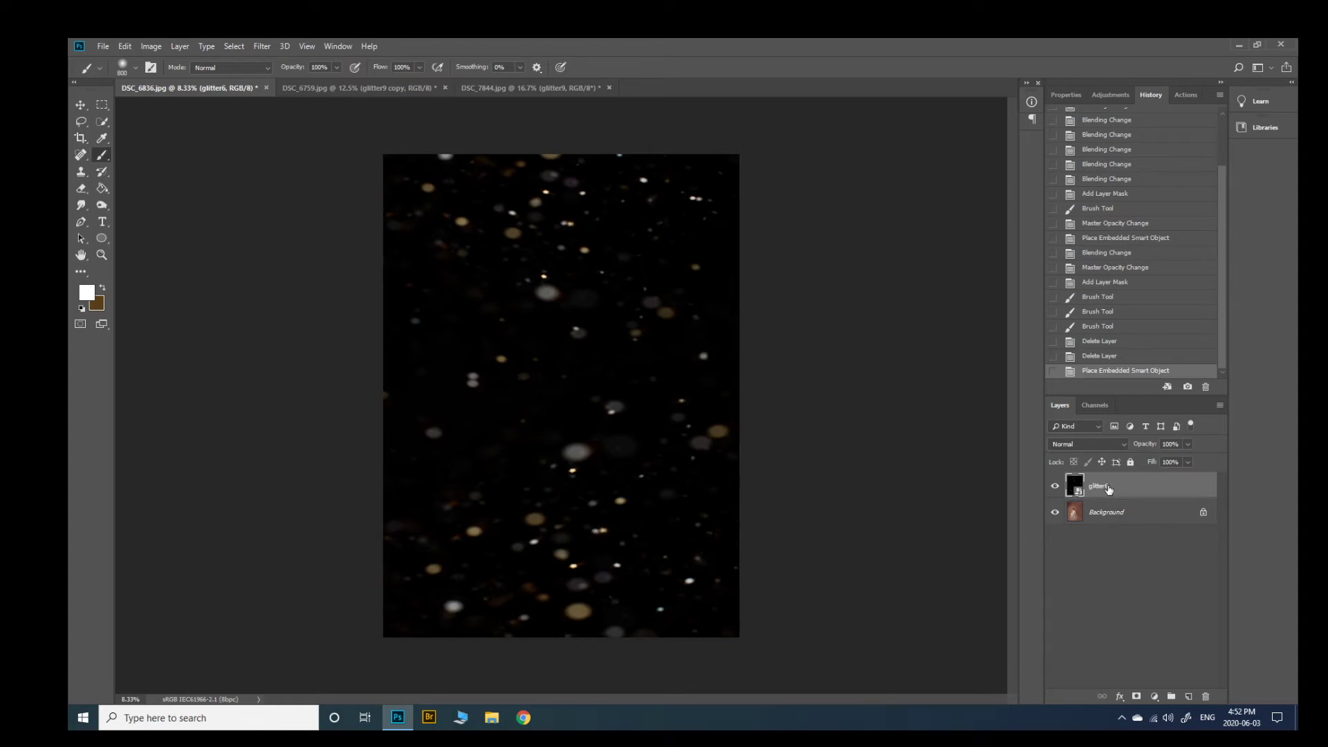
Compare Screen, Lighten and Linear Dodge on glitter6, keep Screen, and add a layer mask
click(1104, 451)
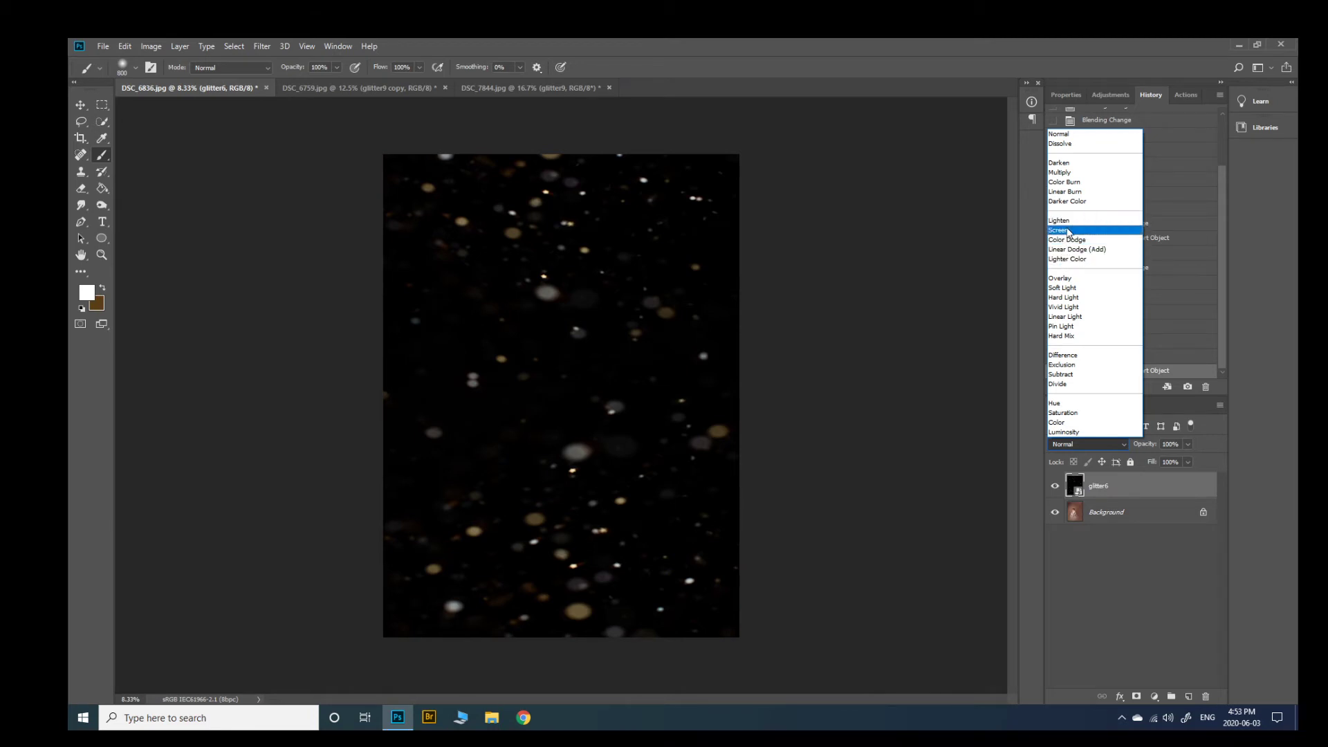
click(1075, 233)
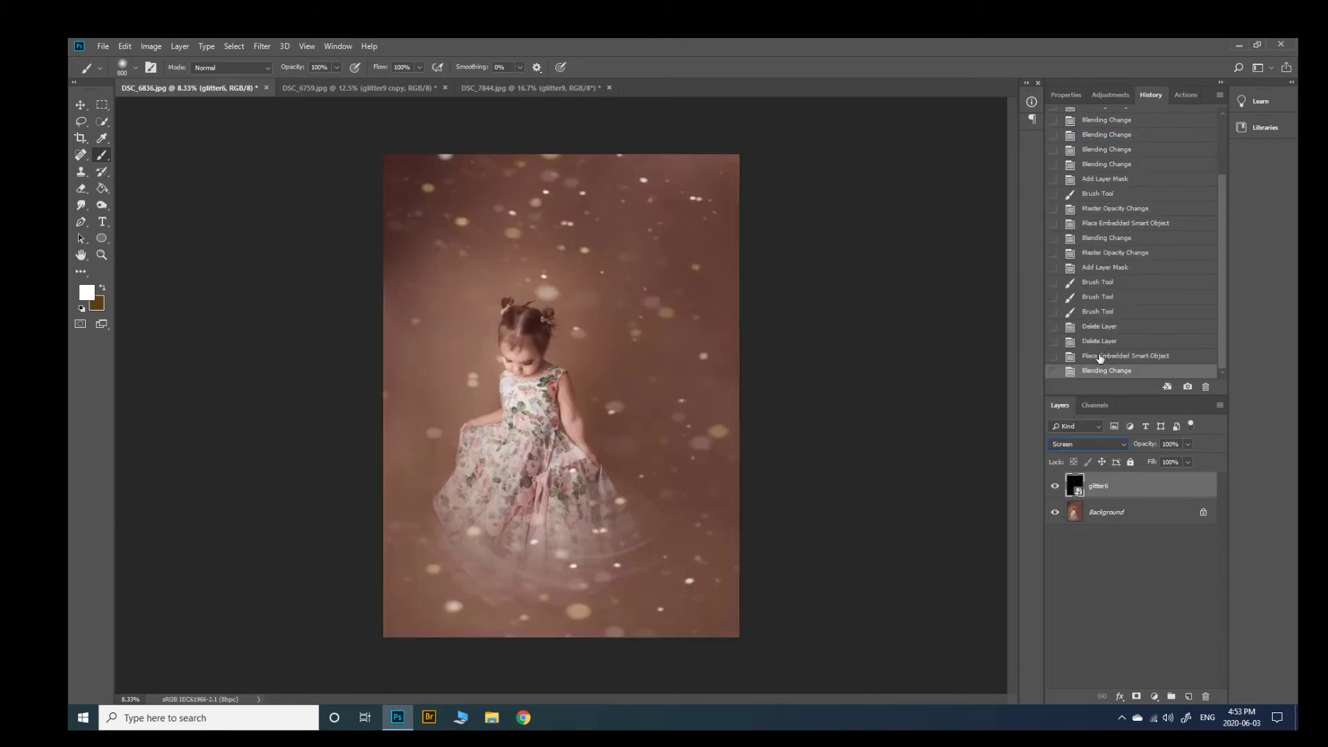
click(1107, 446)
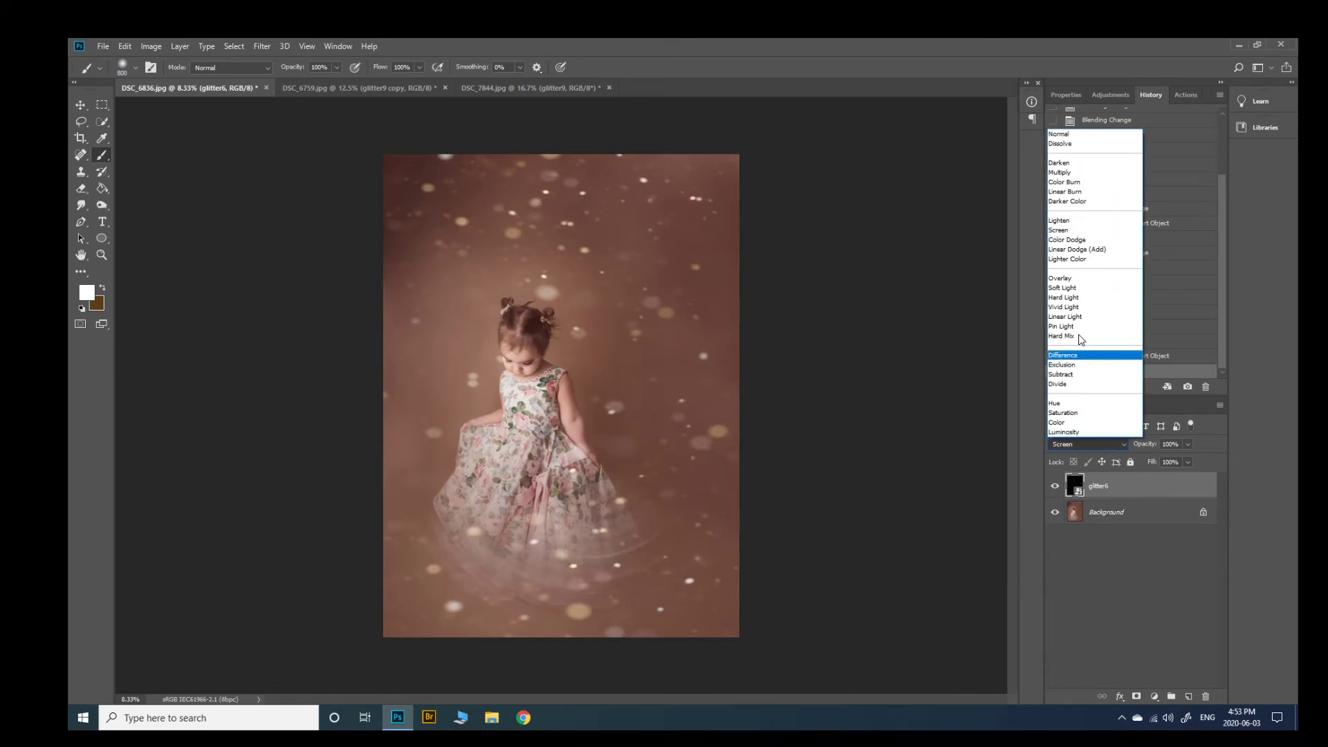
click(1073, 223)
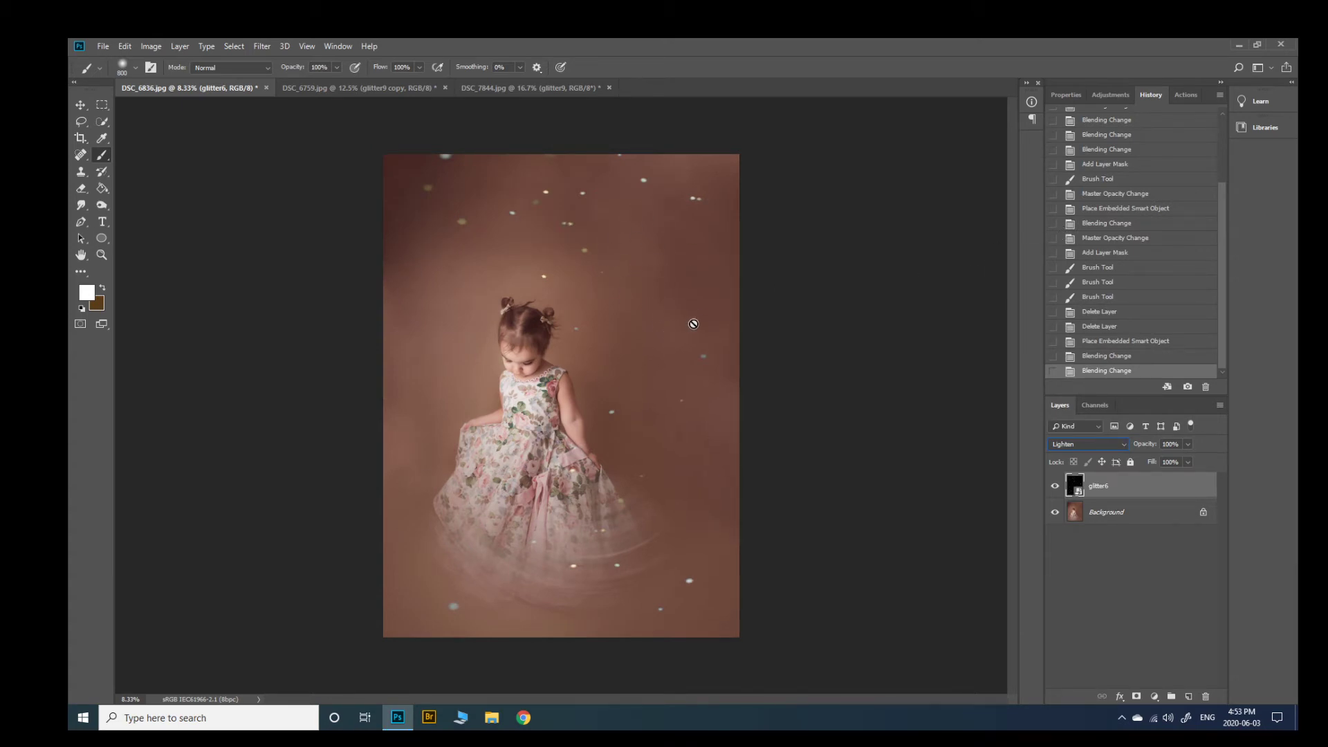
click(1091, 448)
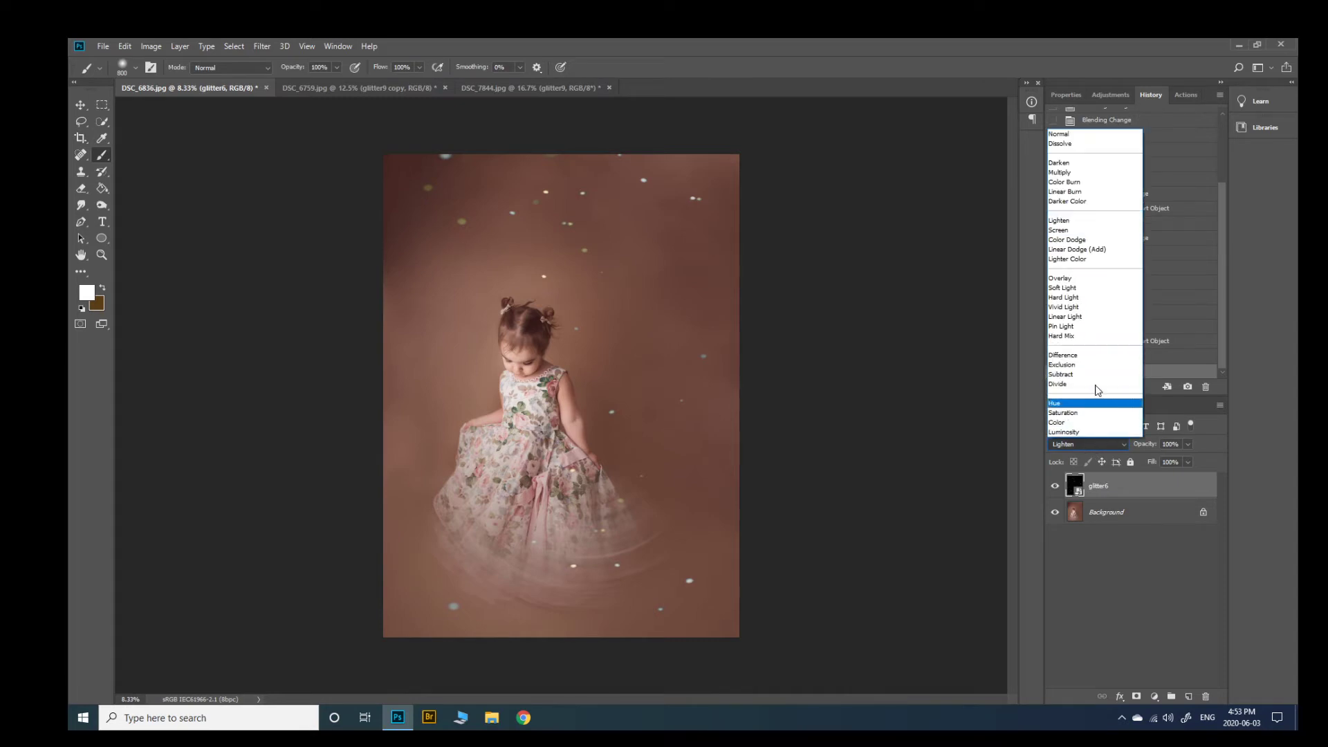
click(1077, 249)
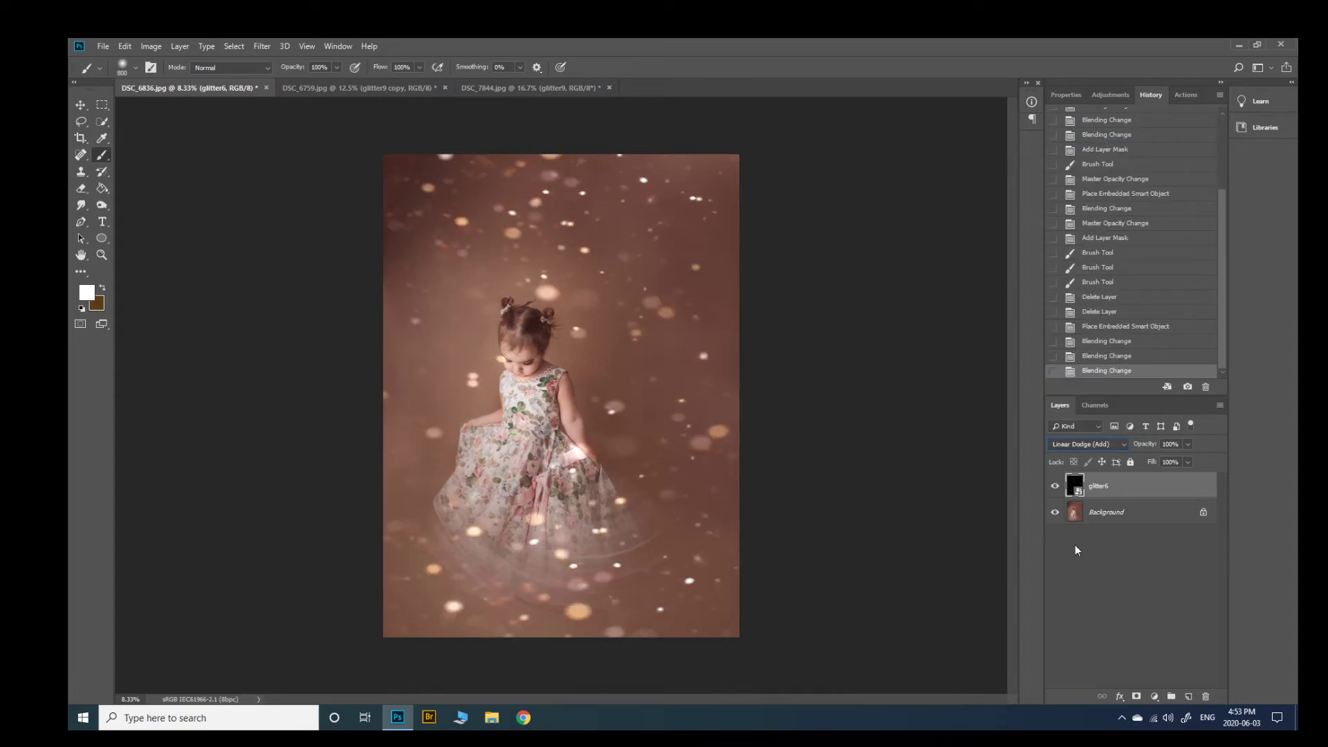
click(1077, 441)
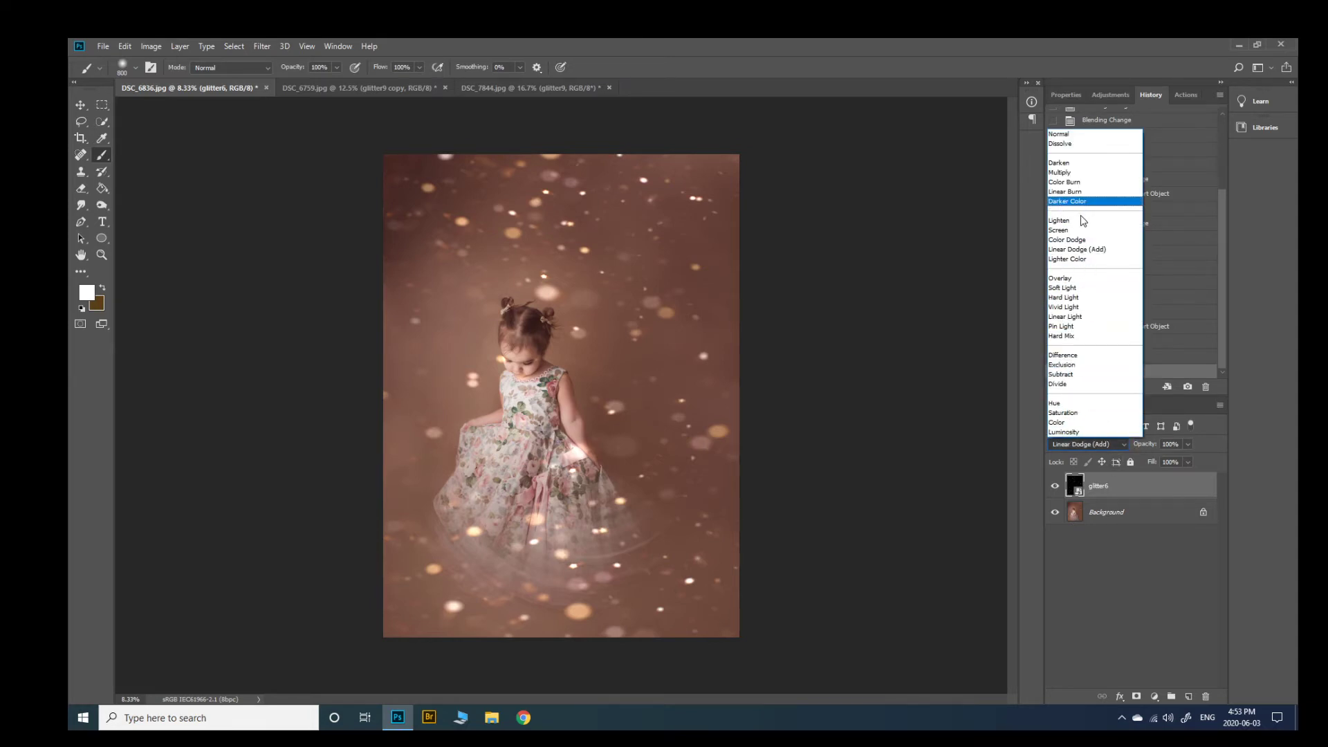
click(1076, 231)
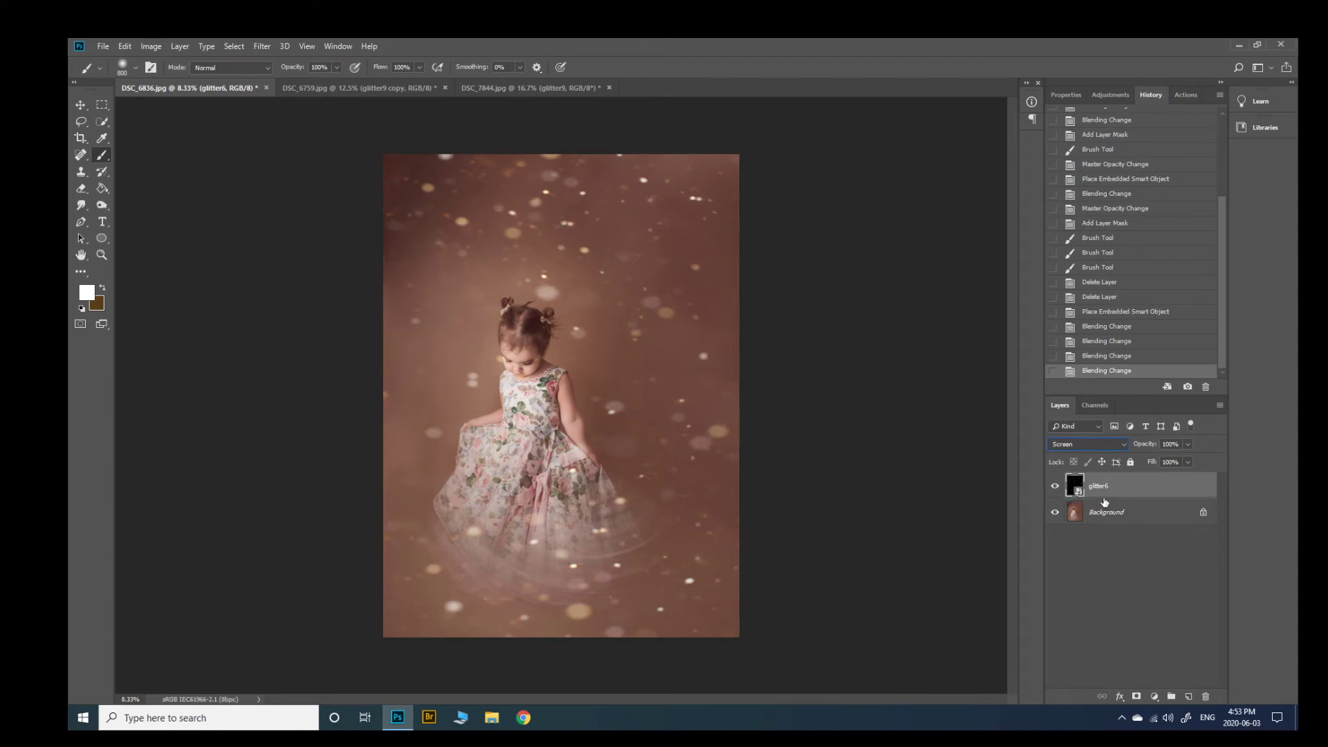
click(1137, 696)
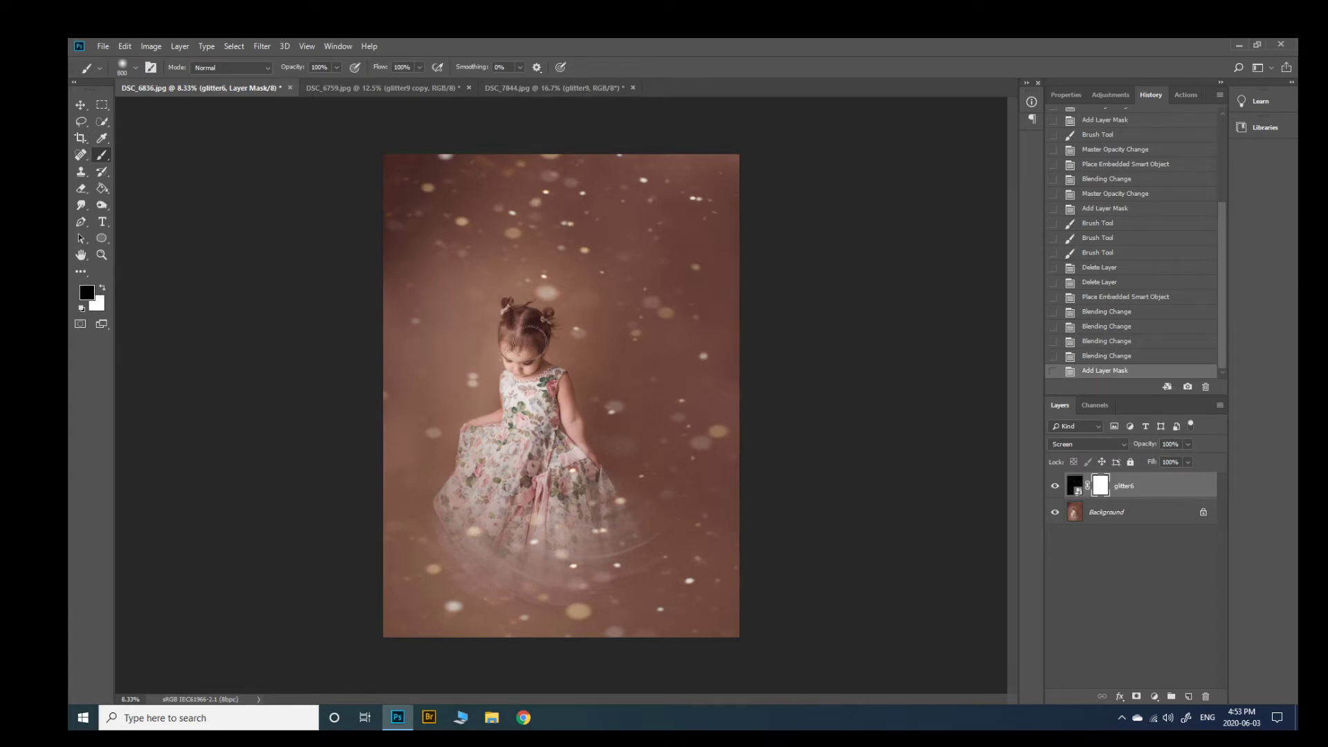
Brush black on the glitter6 mask to hide glitter over the girl's face
drag(530, 373, 525, 379)
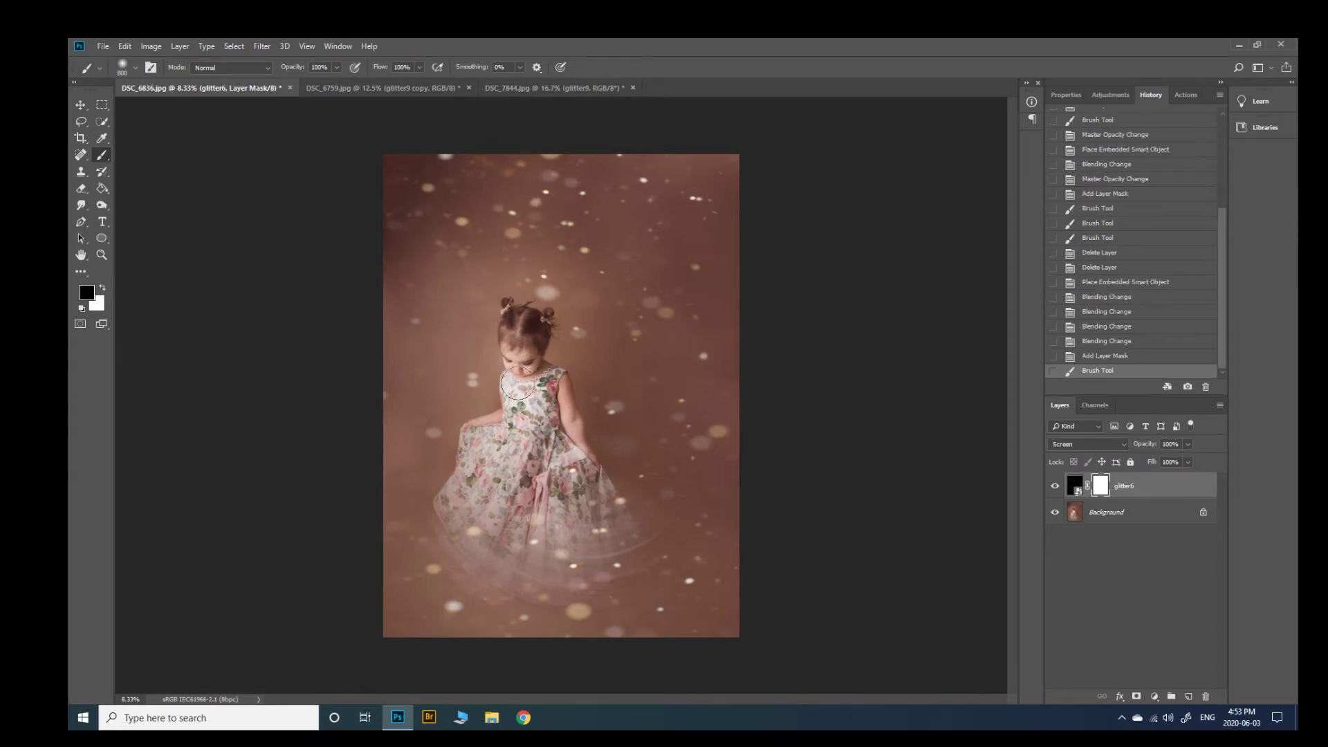
click(533, 349)
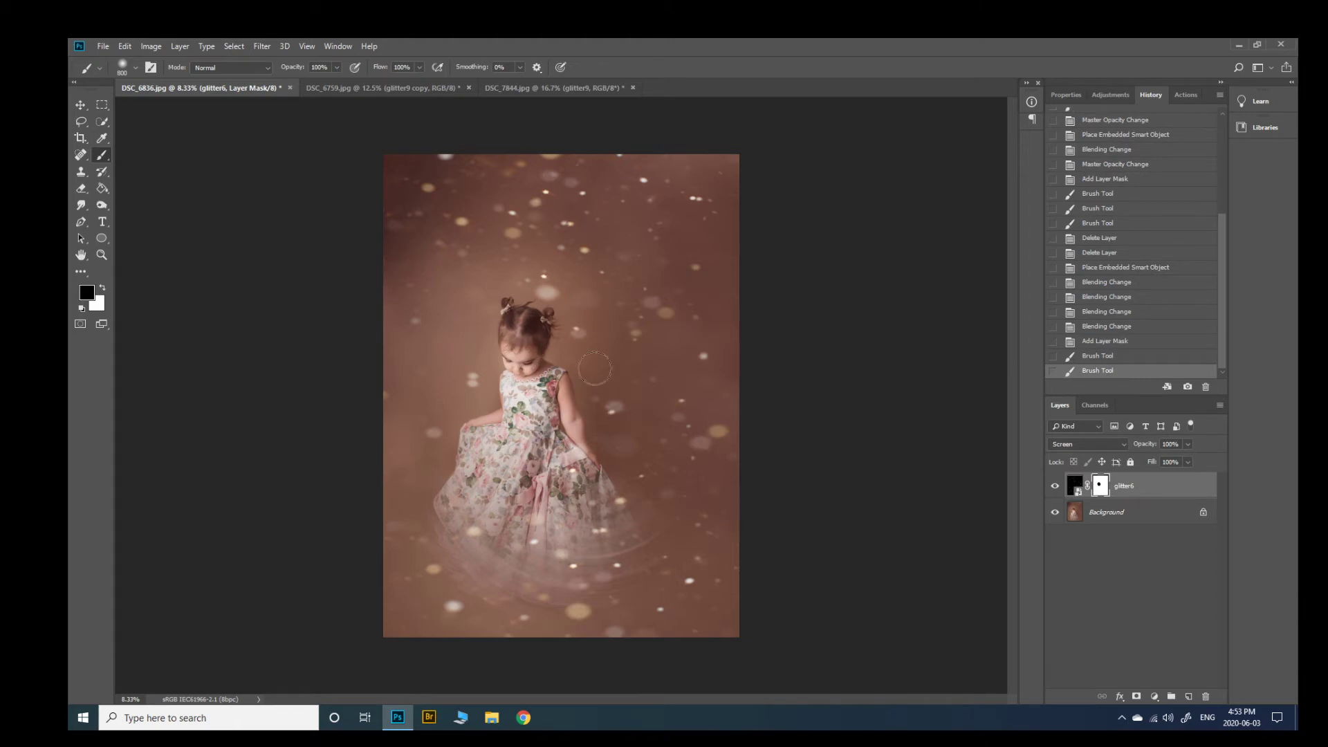
click(535, 351)
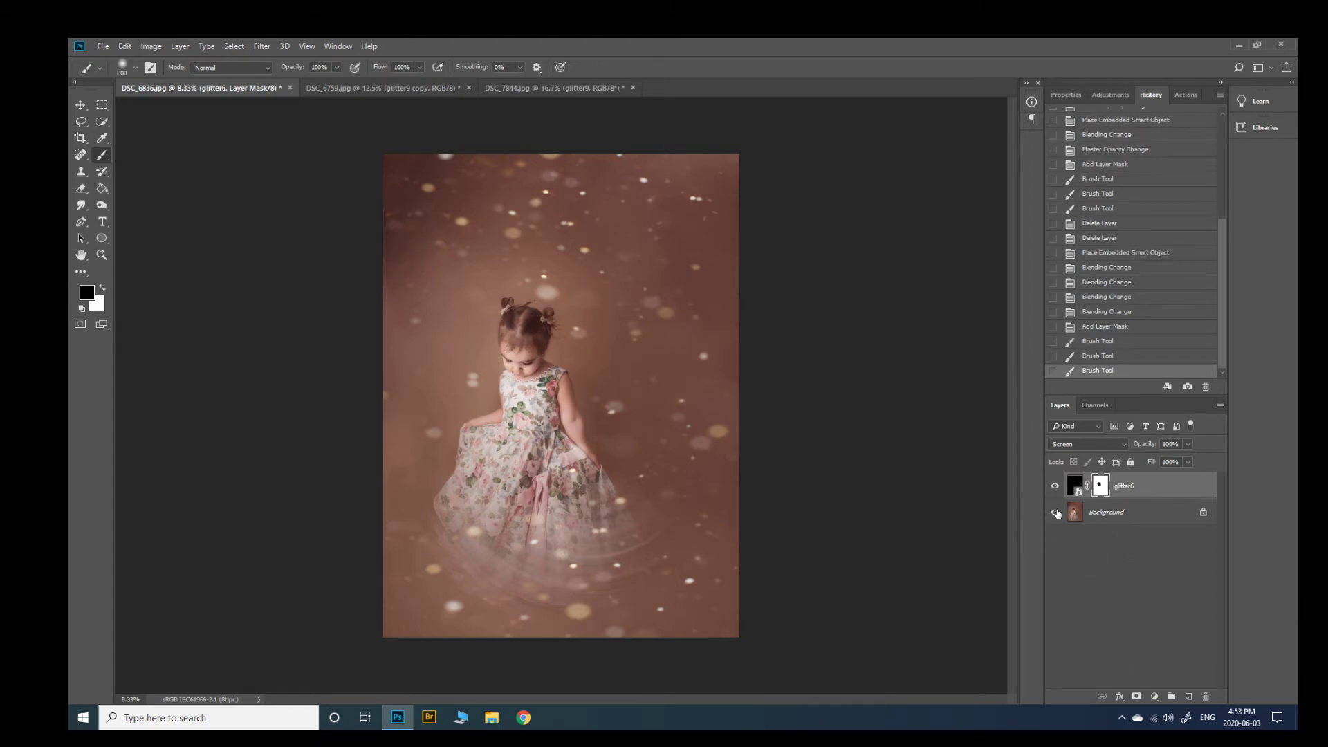
Lower the glitter6 layer opacity to 76%
click(1188, 443)
click(1161, 460)
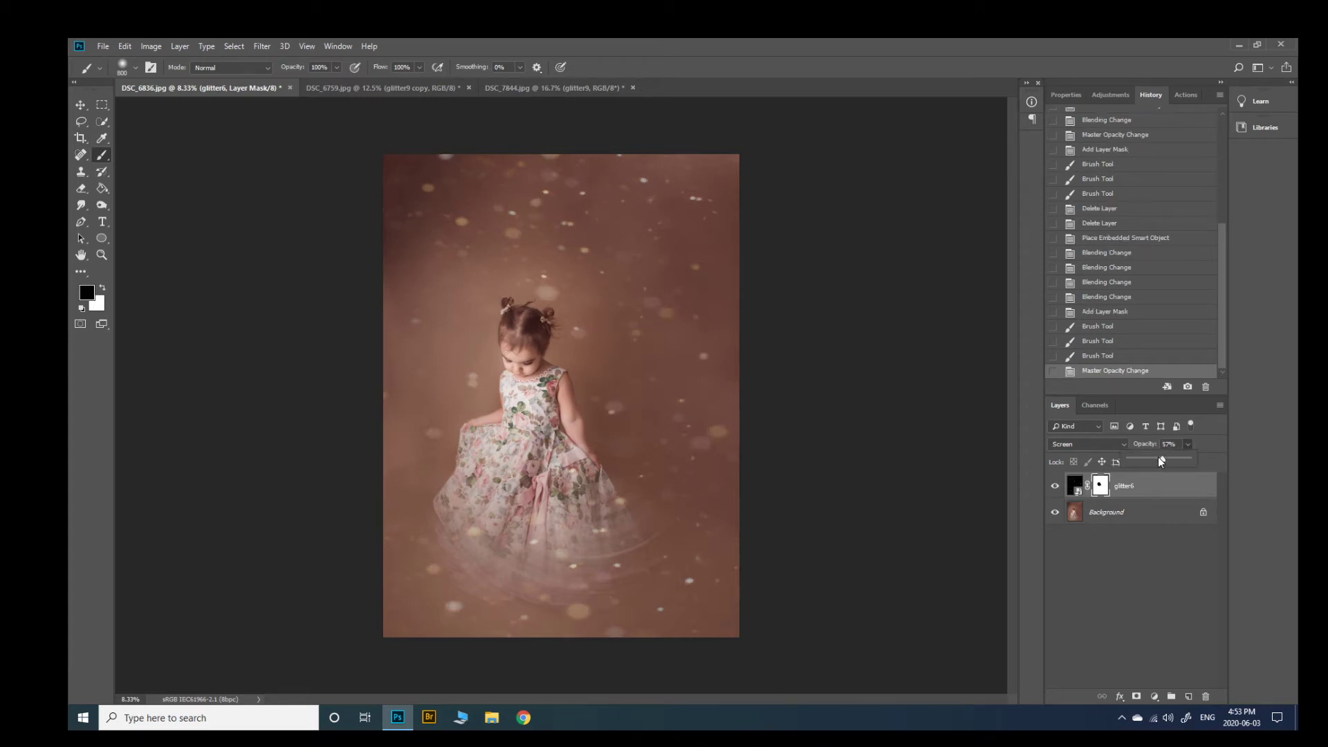
drag(1168, 456, 1173, 459)
Place the glitter2 overlay and enlarge it to cover the whole photo
click(103, 46)
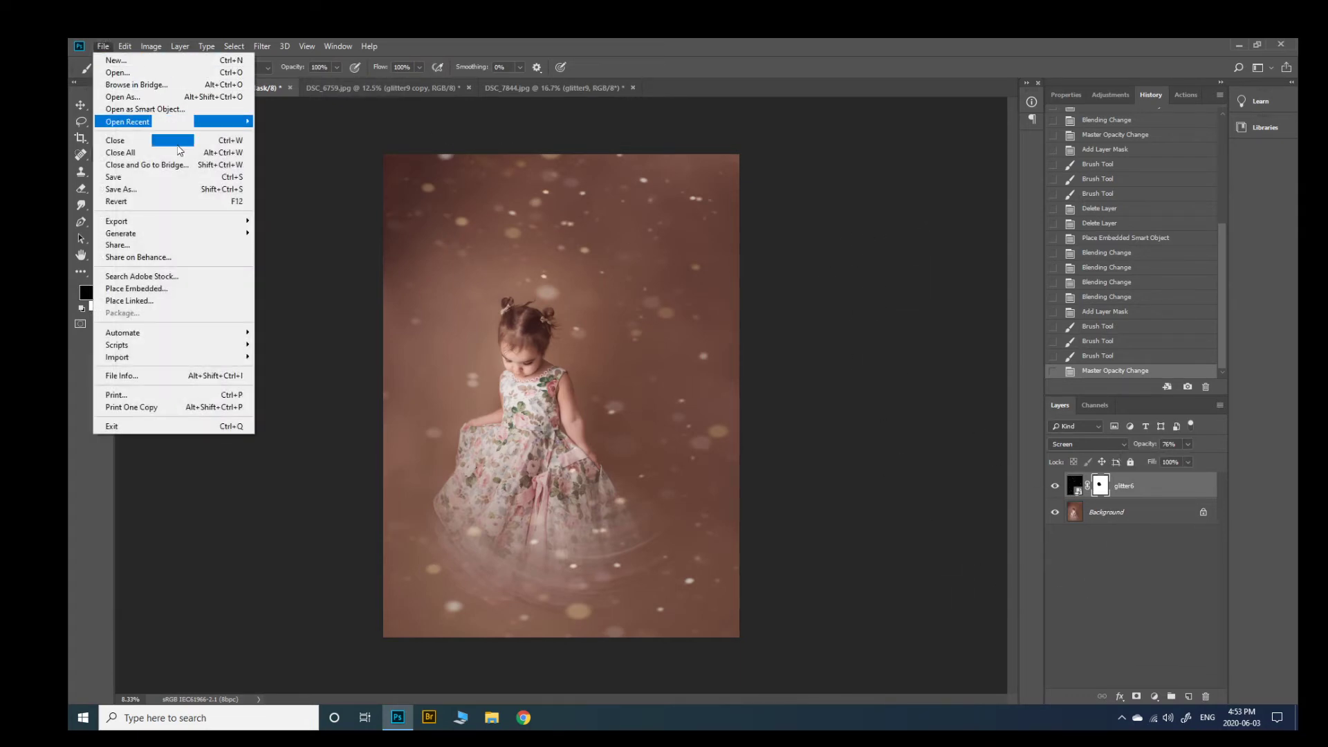
click(213, 290)
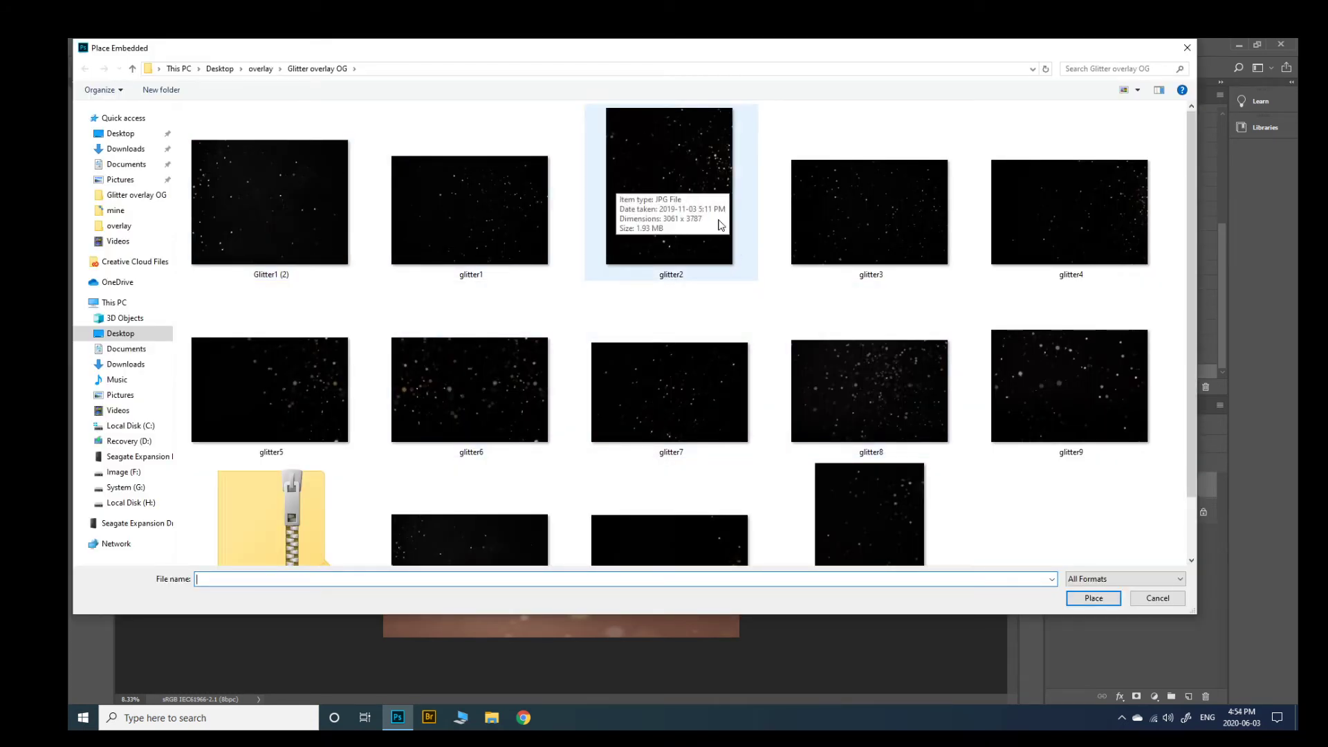
double_click(692, 145)
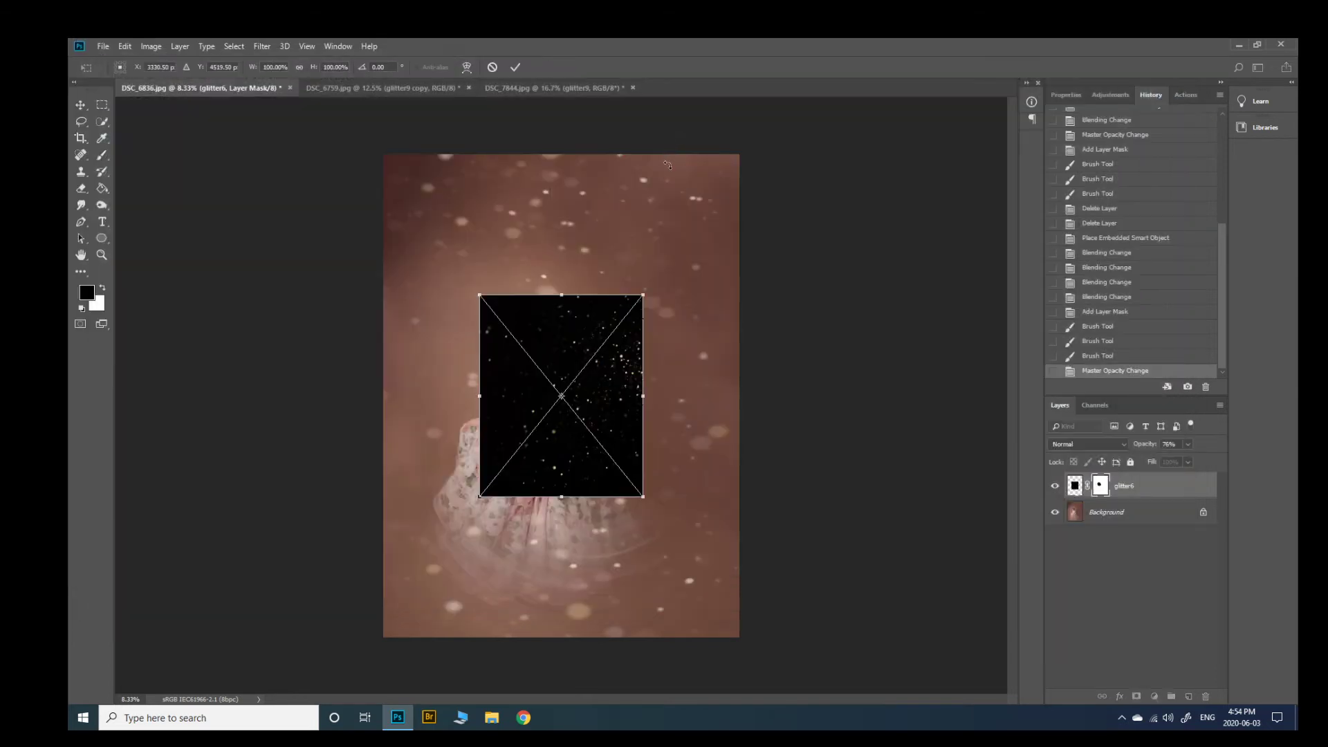
drag(478, 293, 321, 134)
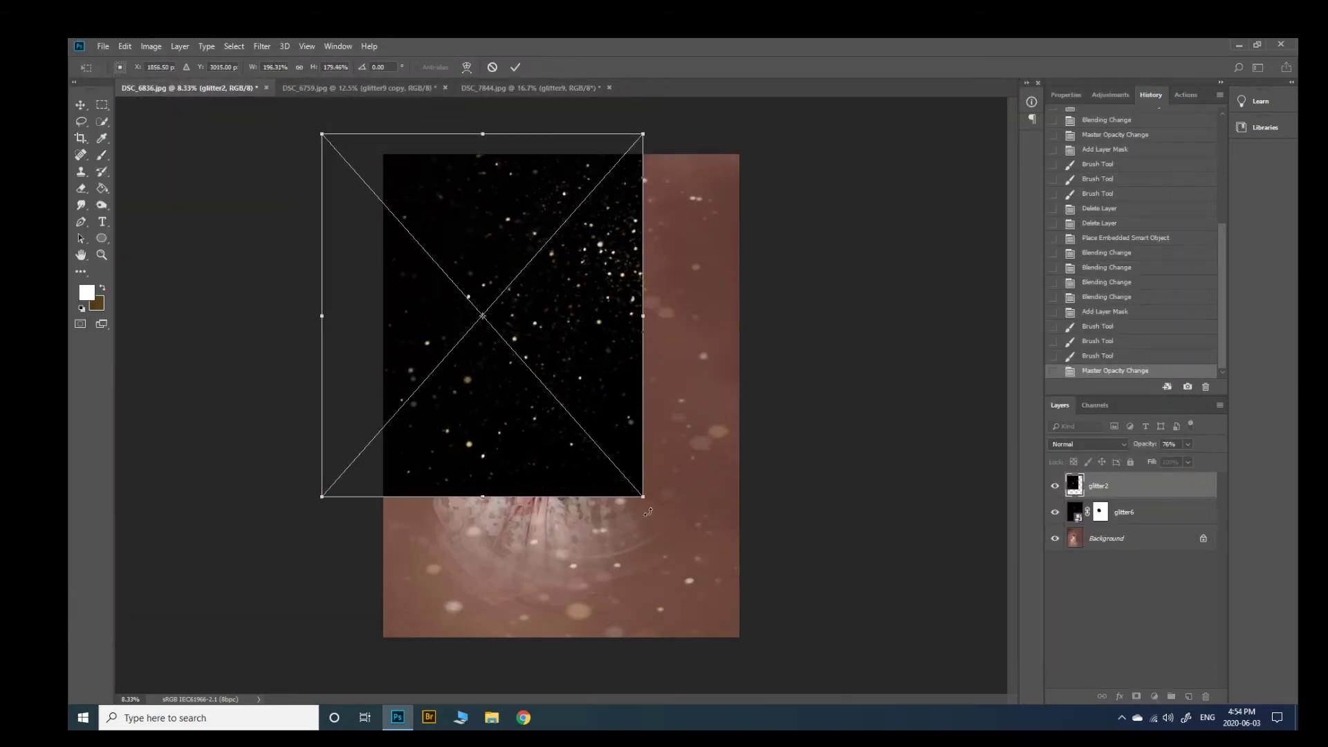
drag(648, 504, 801, 659)
mouse_move(543, 285)
mouse_down()
mouse_move(541, 271)
mouse_move(542, 284)
mouse_up()
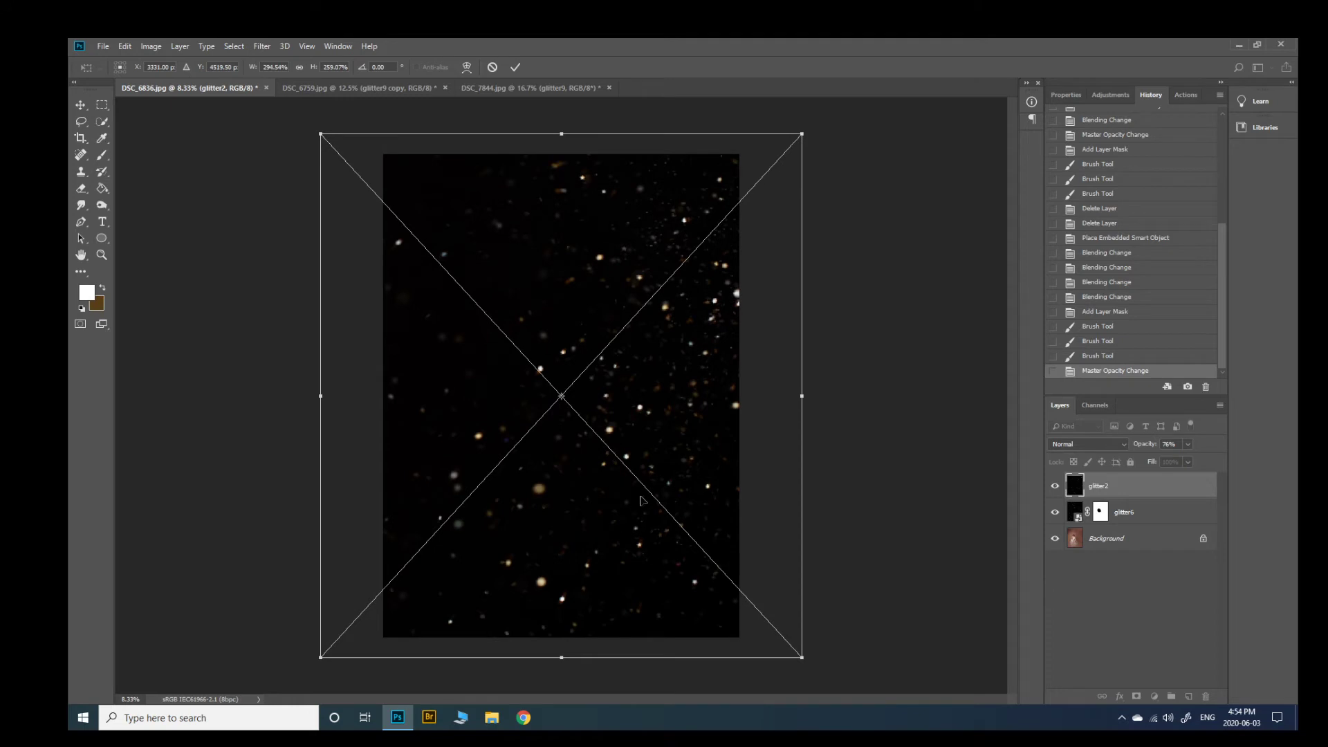
Flip glitter2 horizontally and commit the transform
right_click(589, 343)
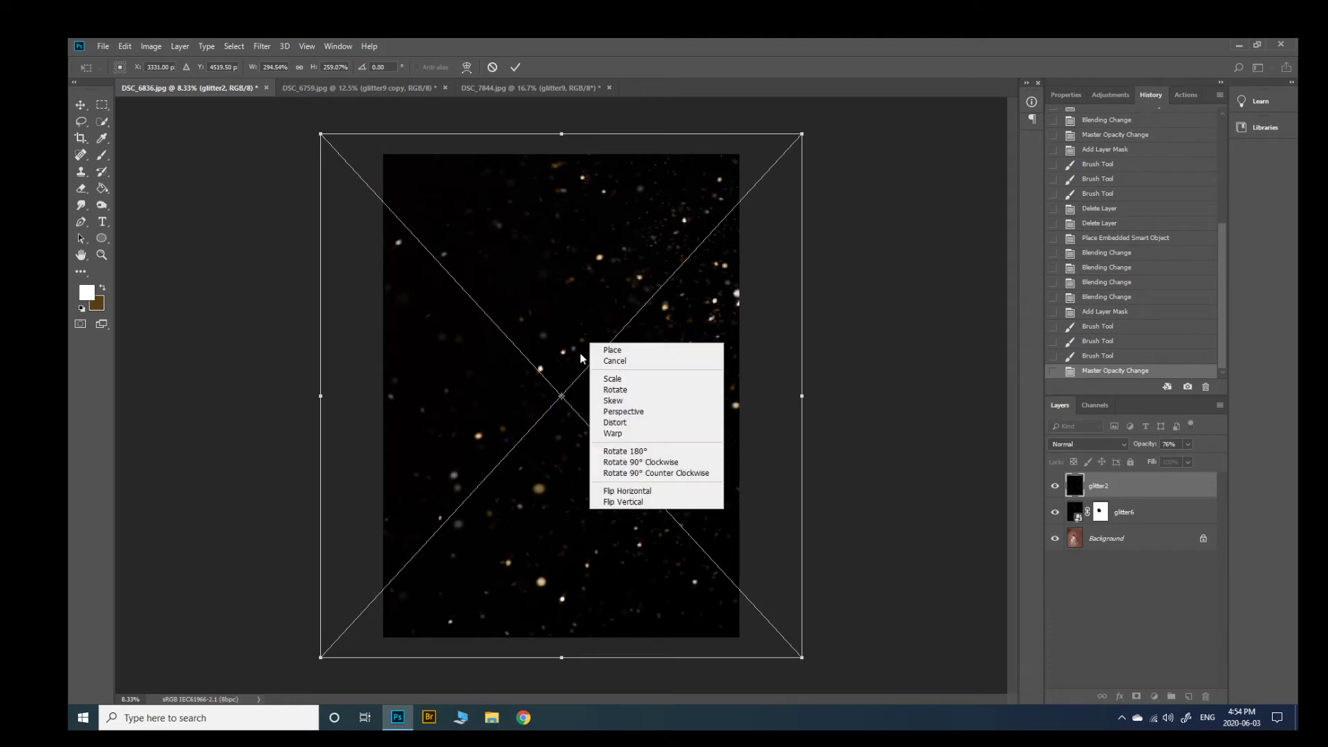
click(650, 492)
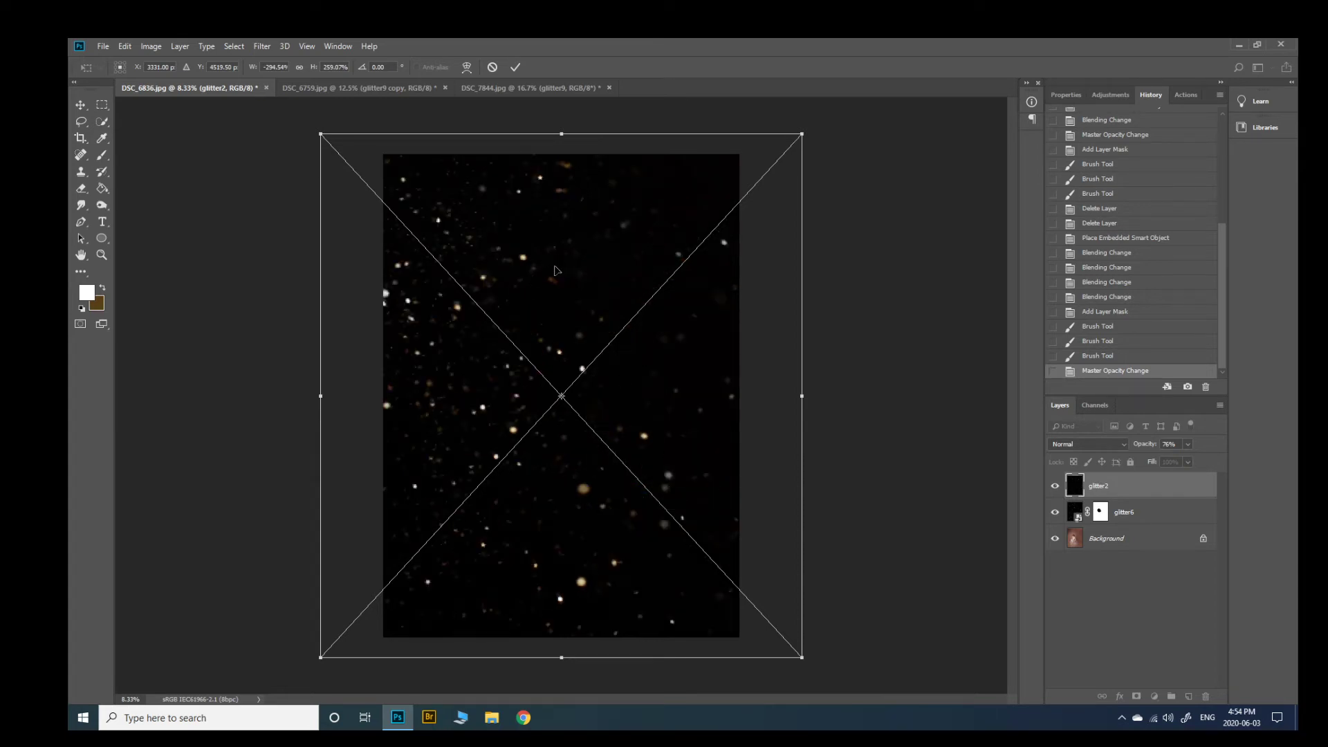
key(b)
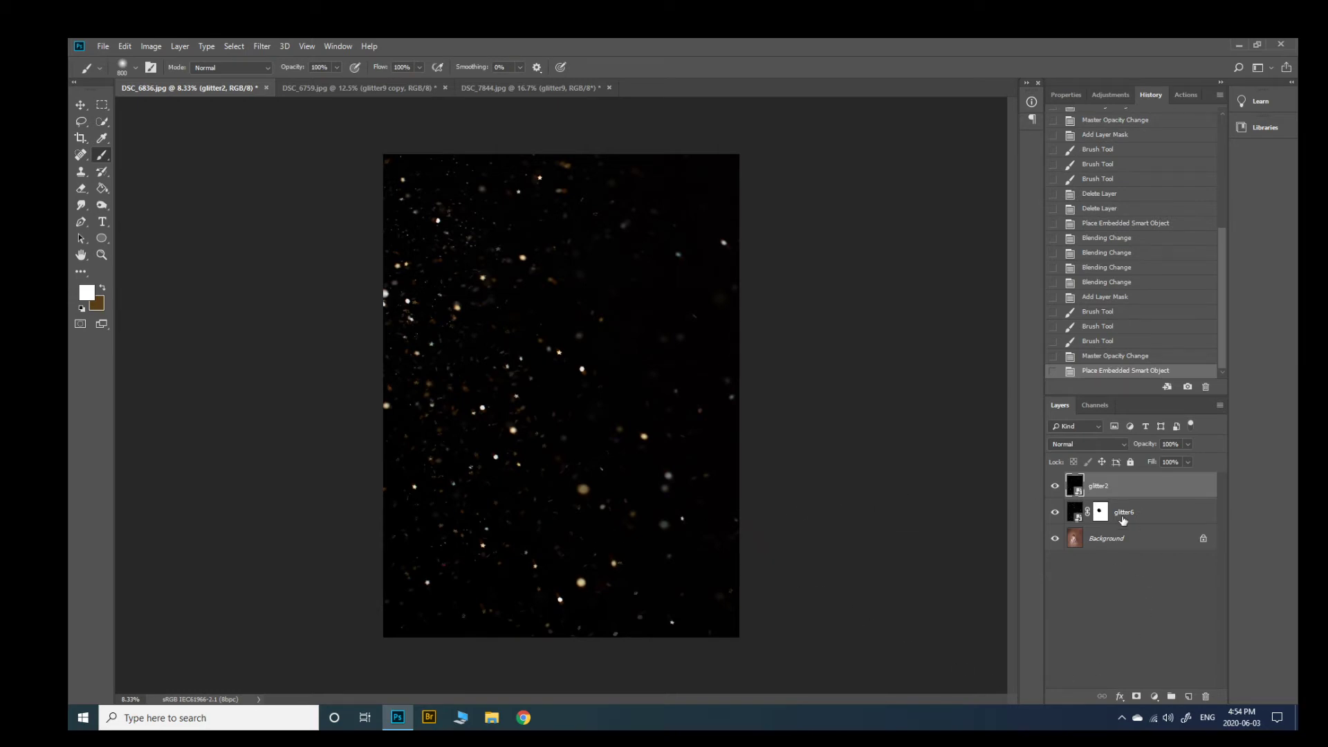
Blend glitter2 in Screen mode at 62% opacity
click(1099, 447)
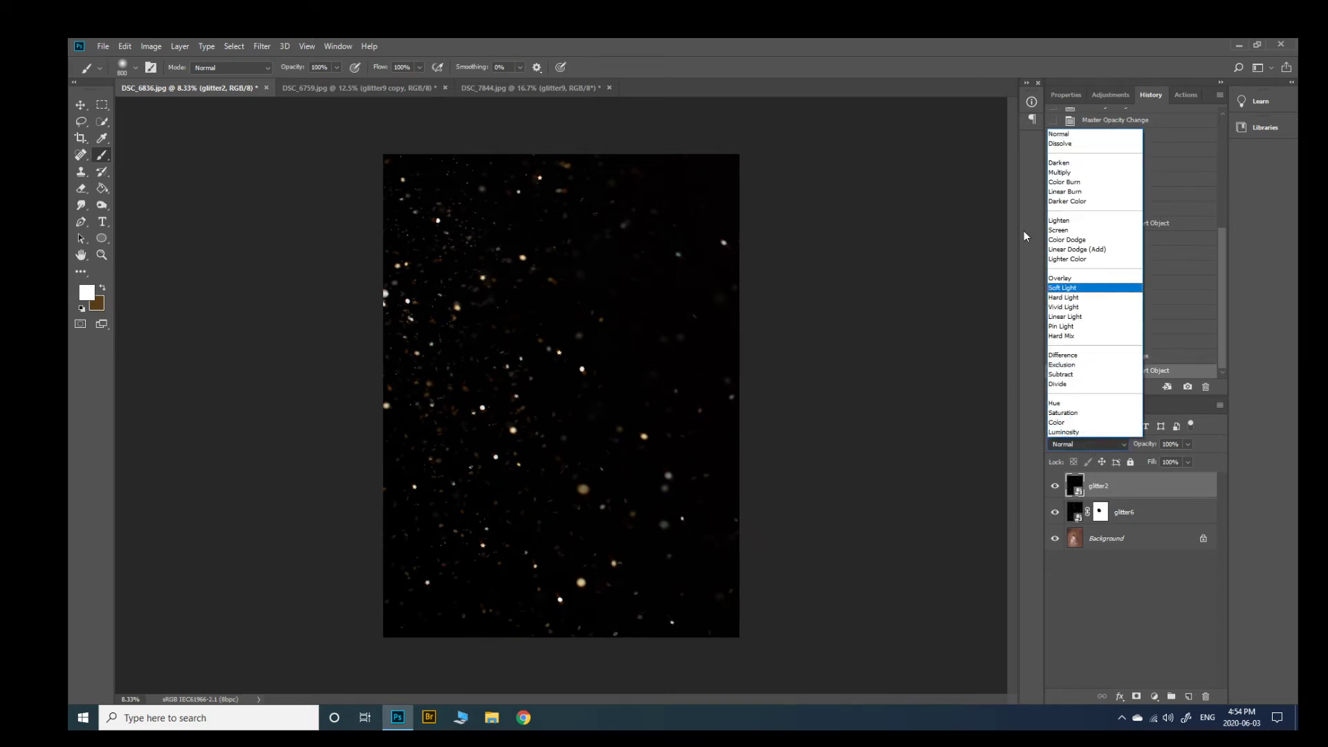
click(1056, 231)
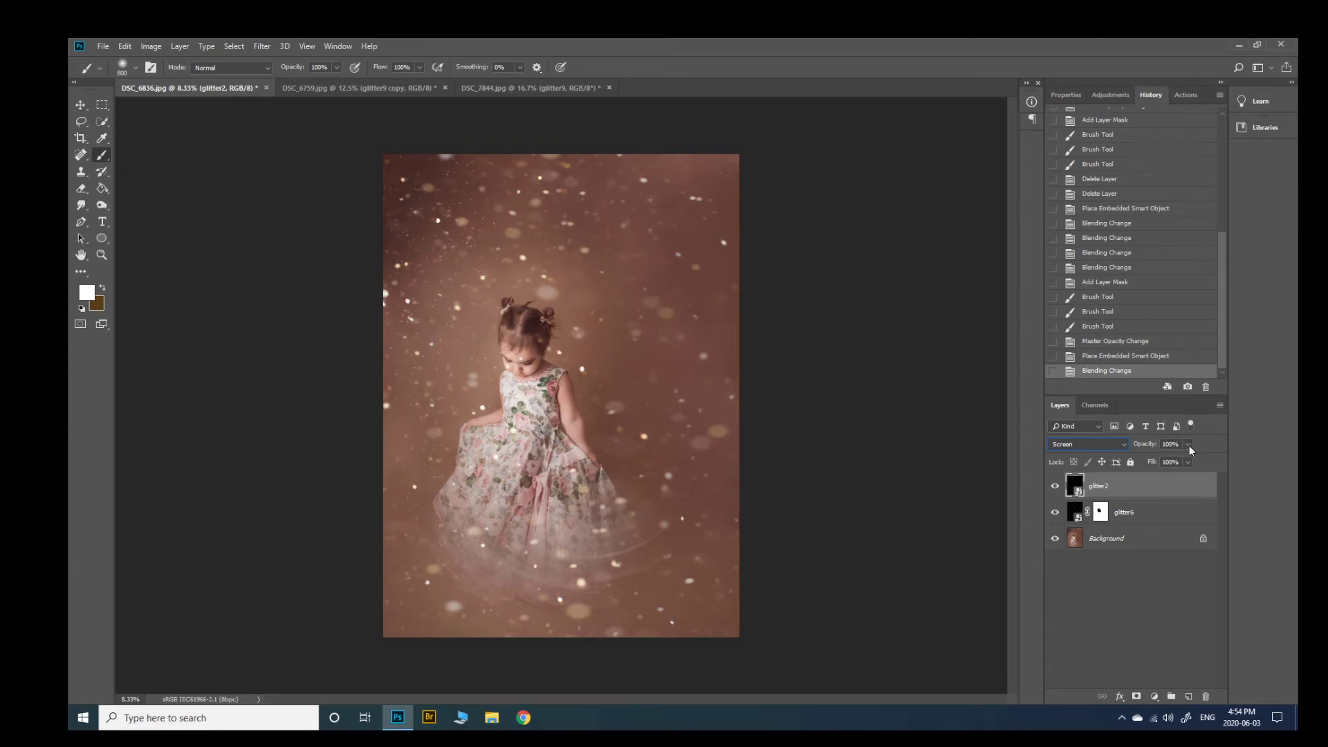
click(1165, 459)
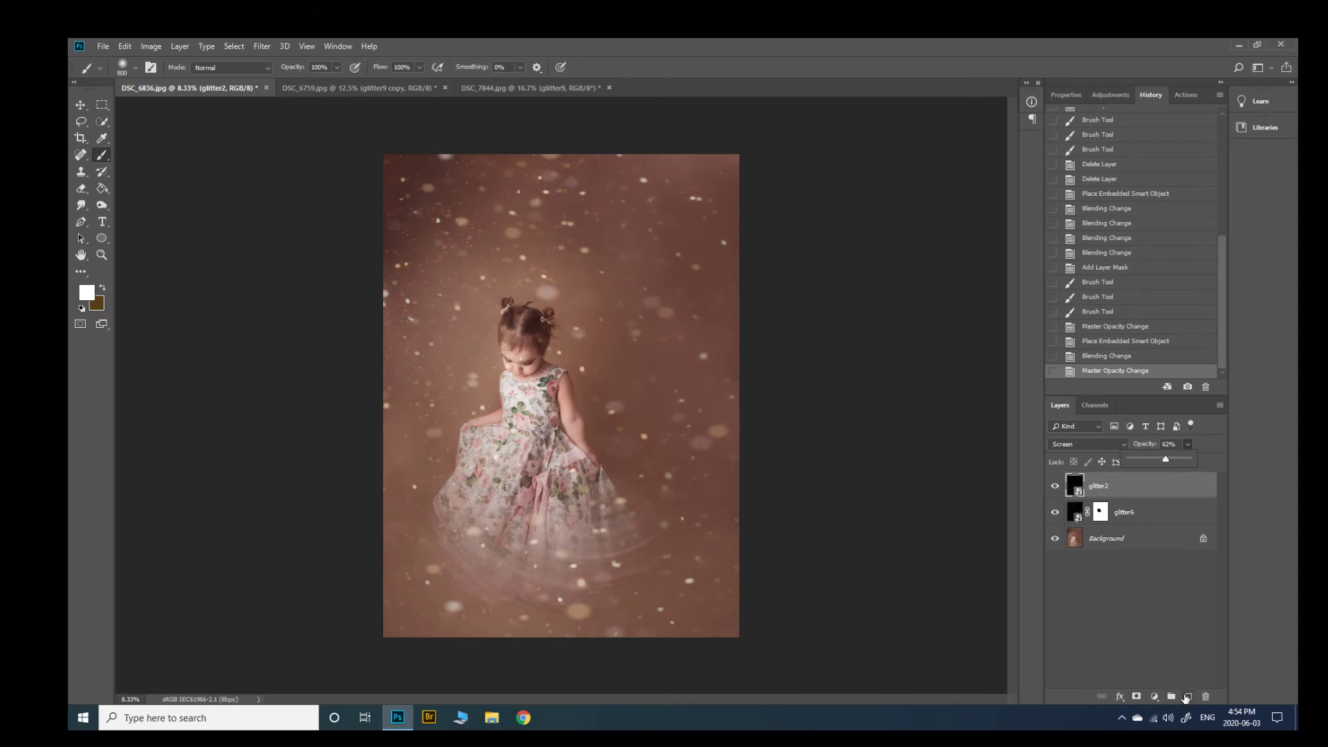
Mask glitter2 off the face and upper left, hide the layer, then view the DSC_6759 wreath photo
click(1137, 697)
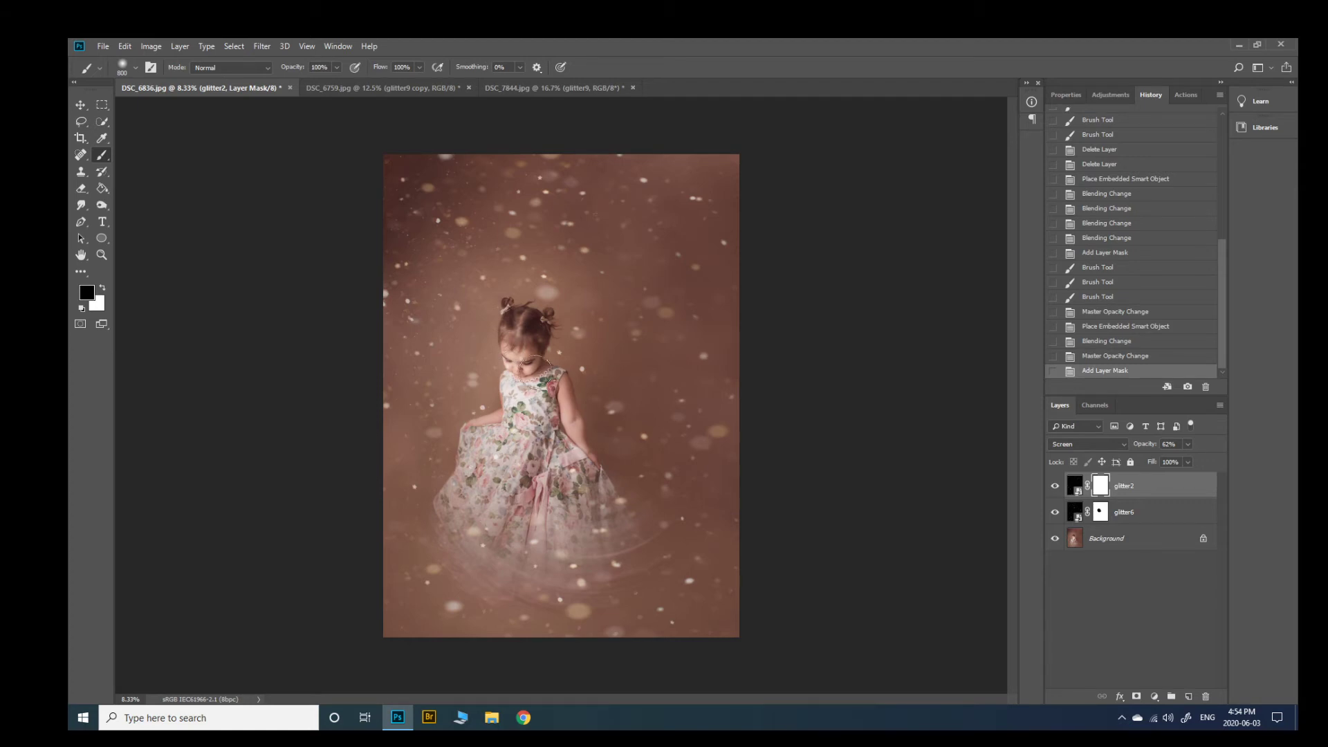
mouse_move(534, 352)
mouse_down()
mouse_move(515, 383)
mouse_move(526, 377)
mouse_up()
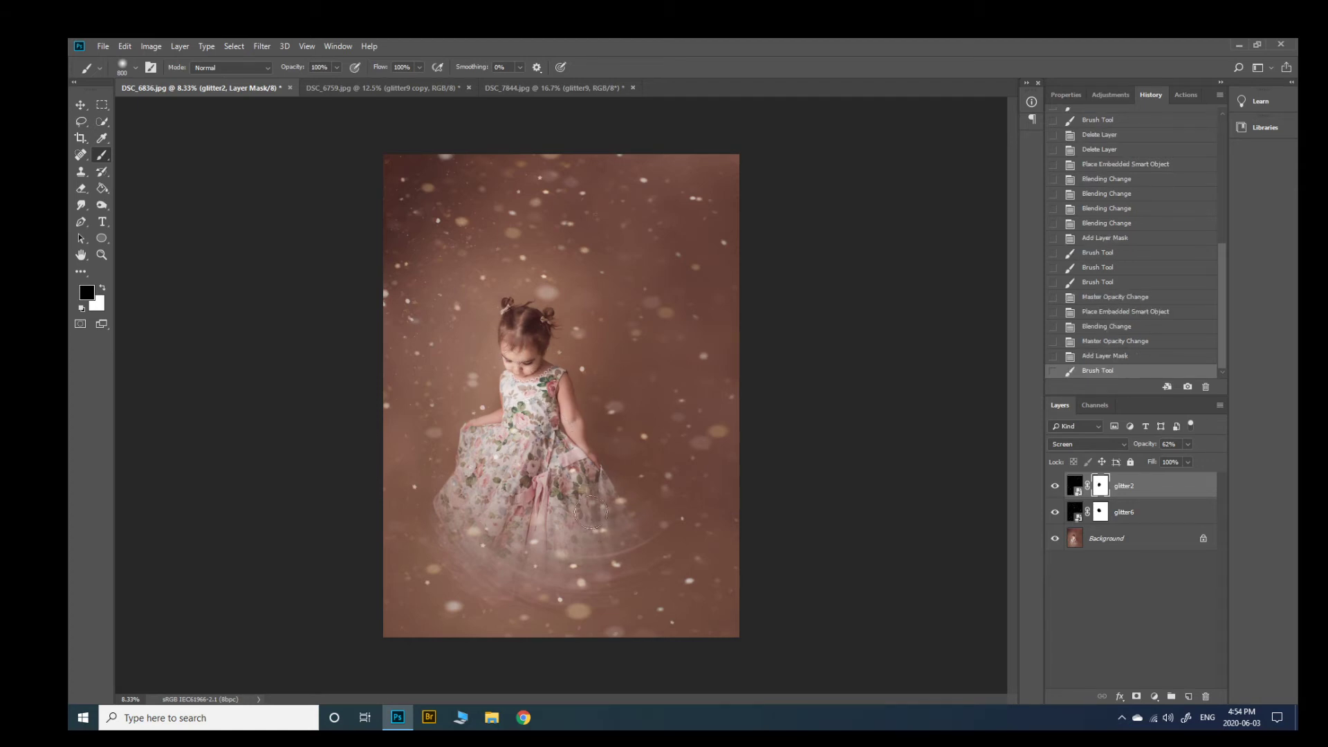
click(426, 311)
click(432, 315)
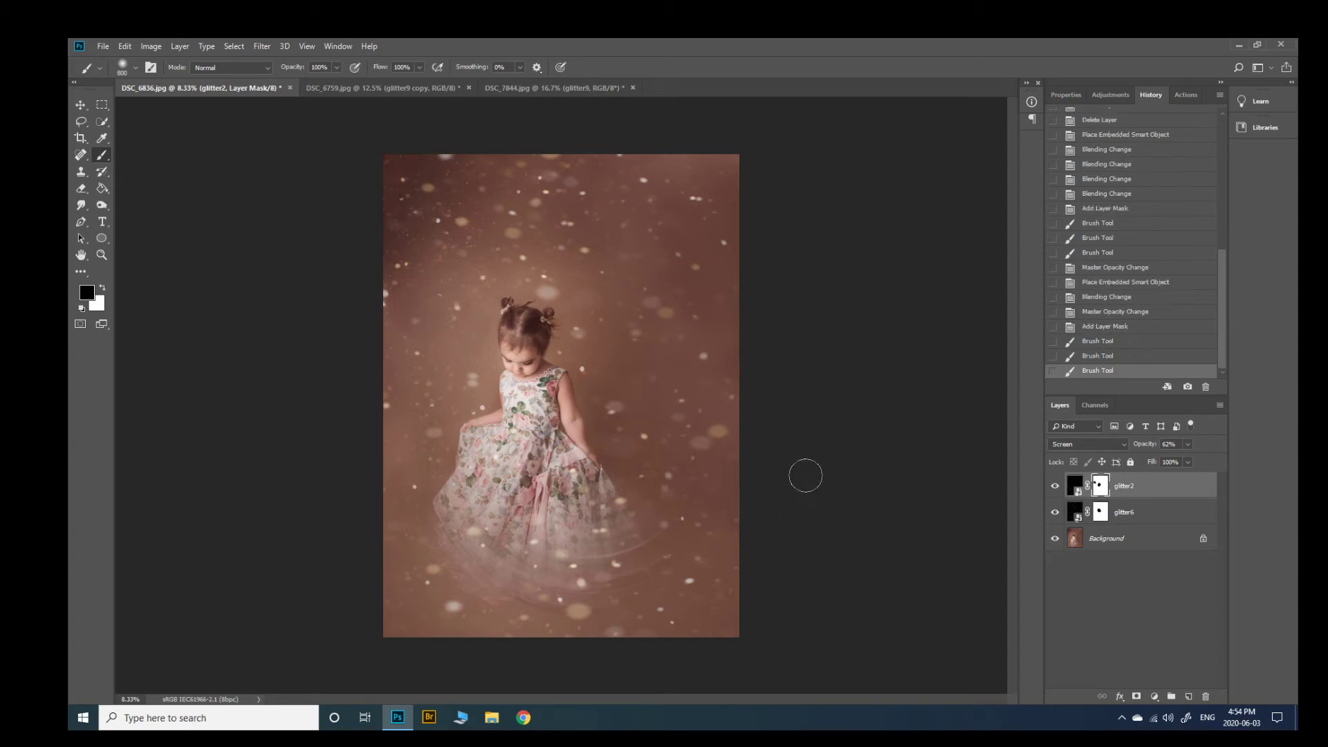
click(502, 352)
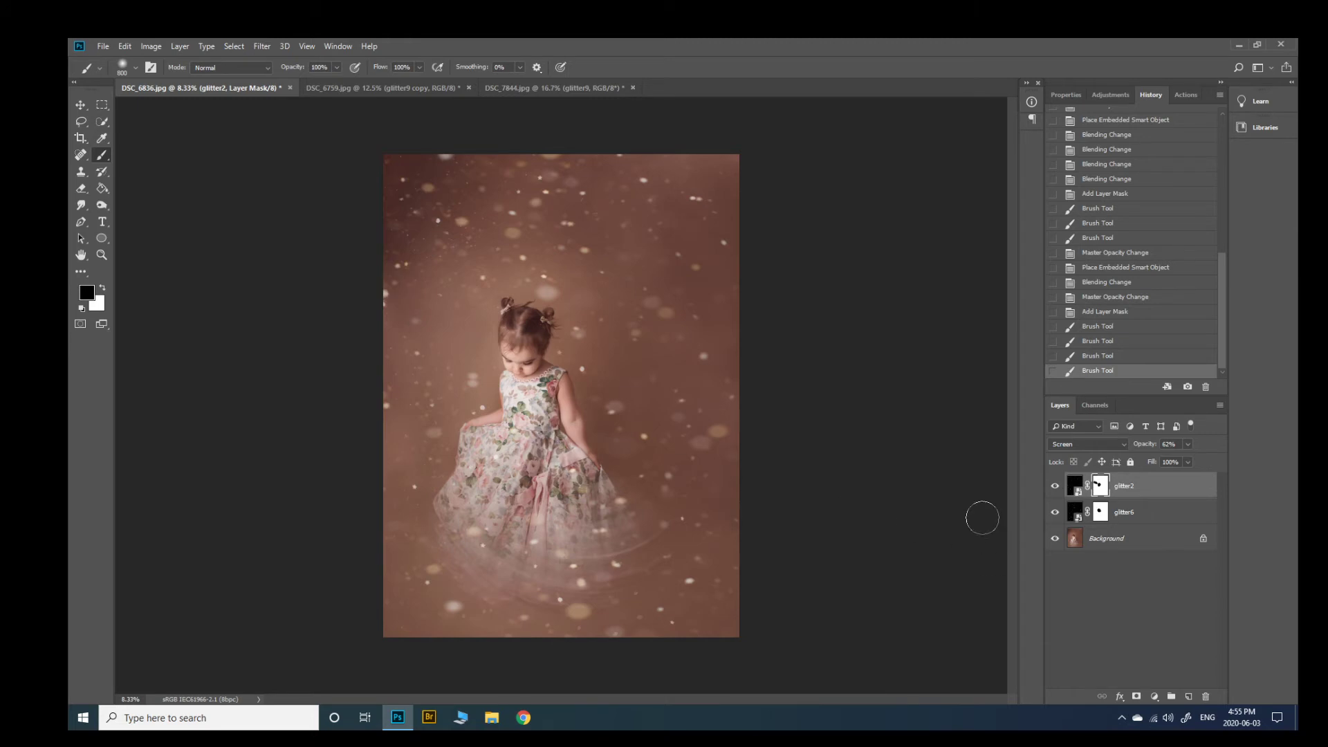
click(1055, 486)
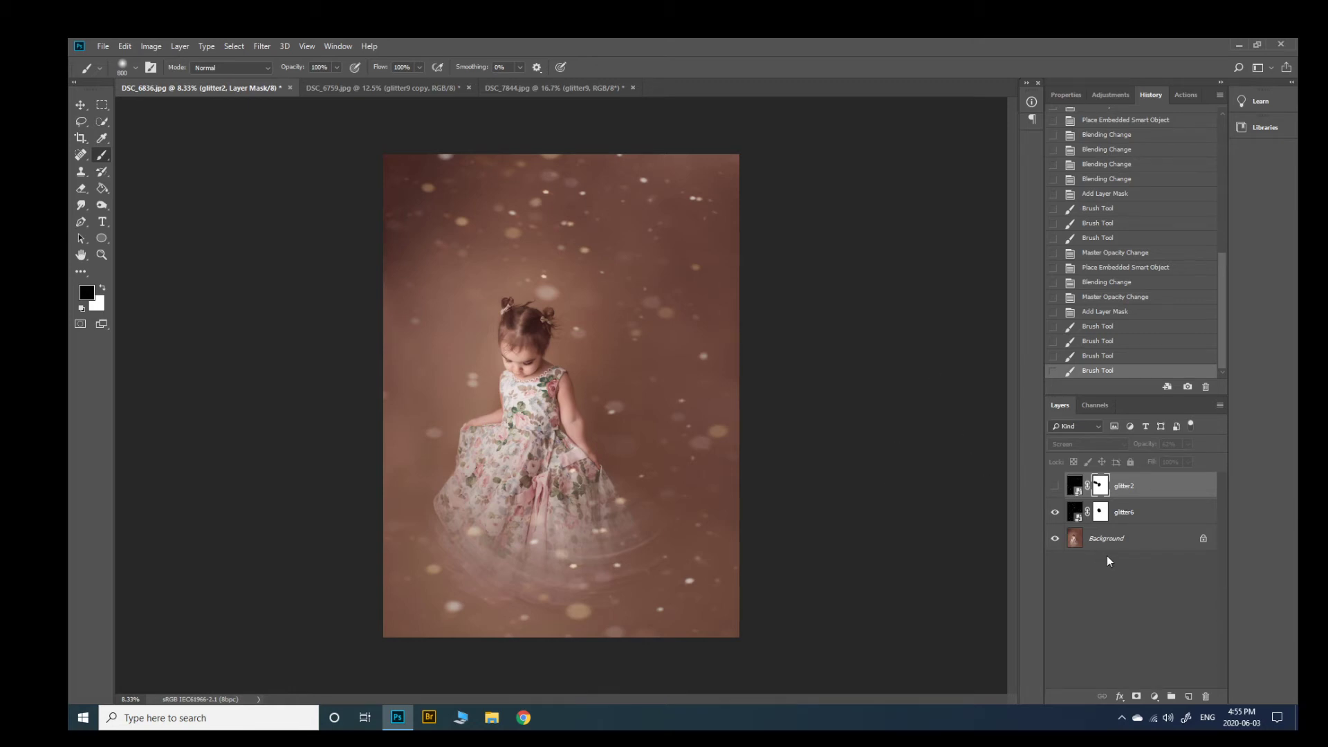
click(389, 89)
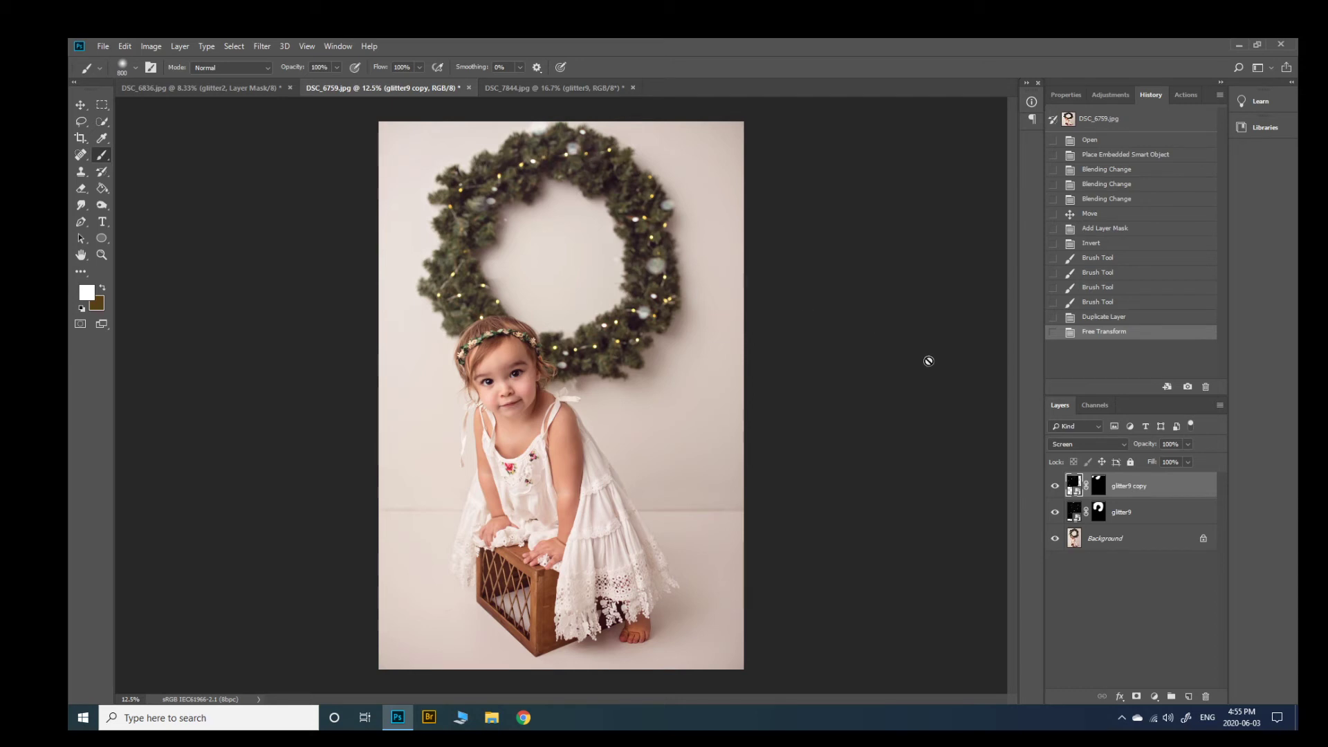
With the glitter9 copy mask targeted, place the glitter6 overlay into the wreath photo
click(1099, 486)
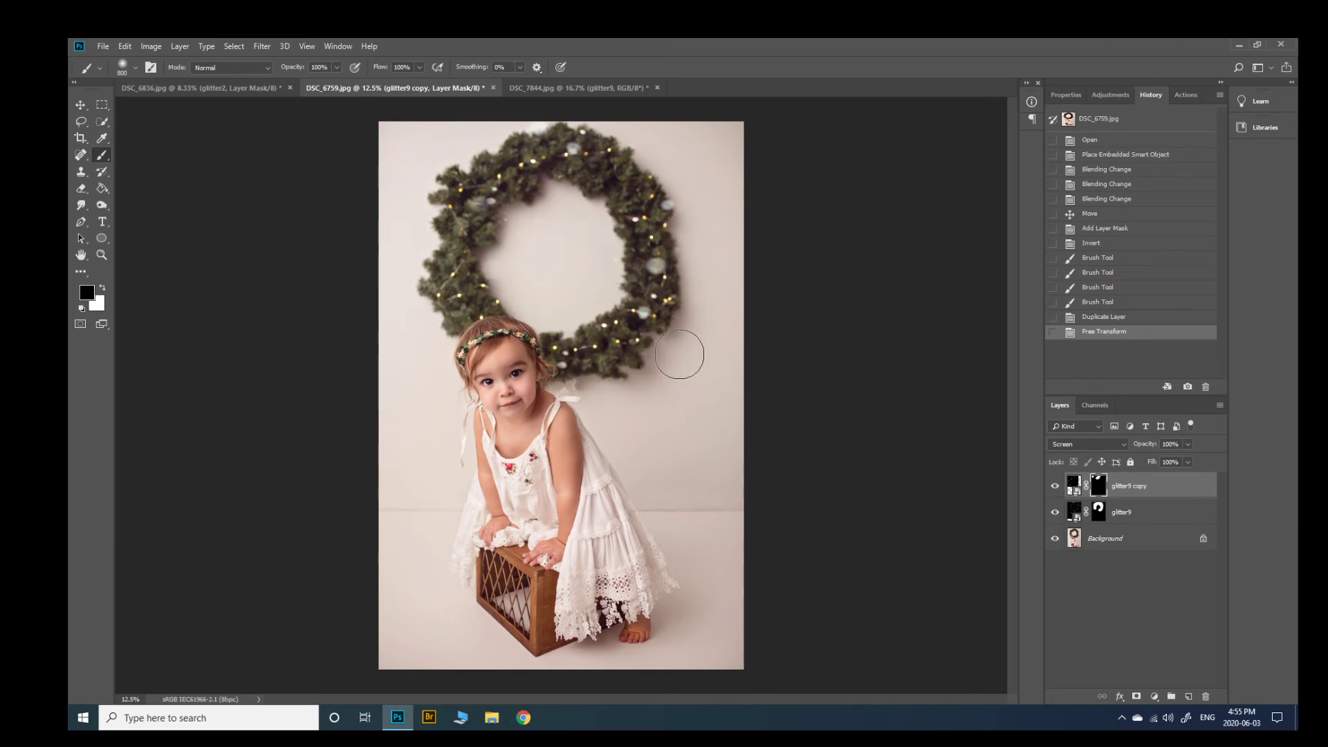
click(104, 47)
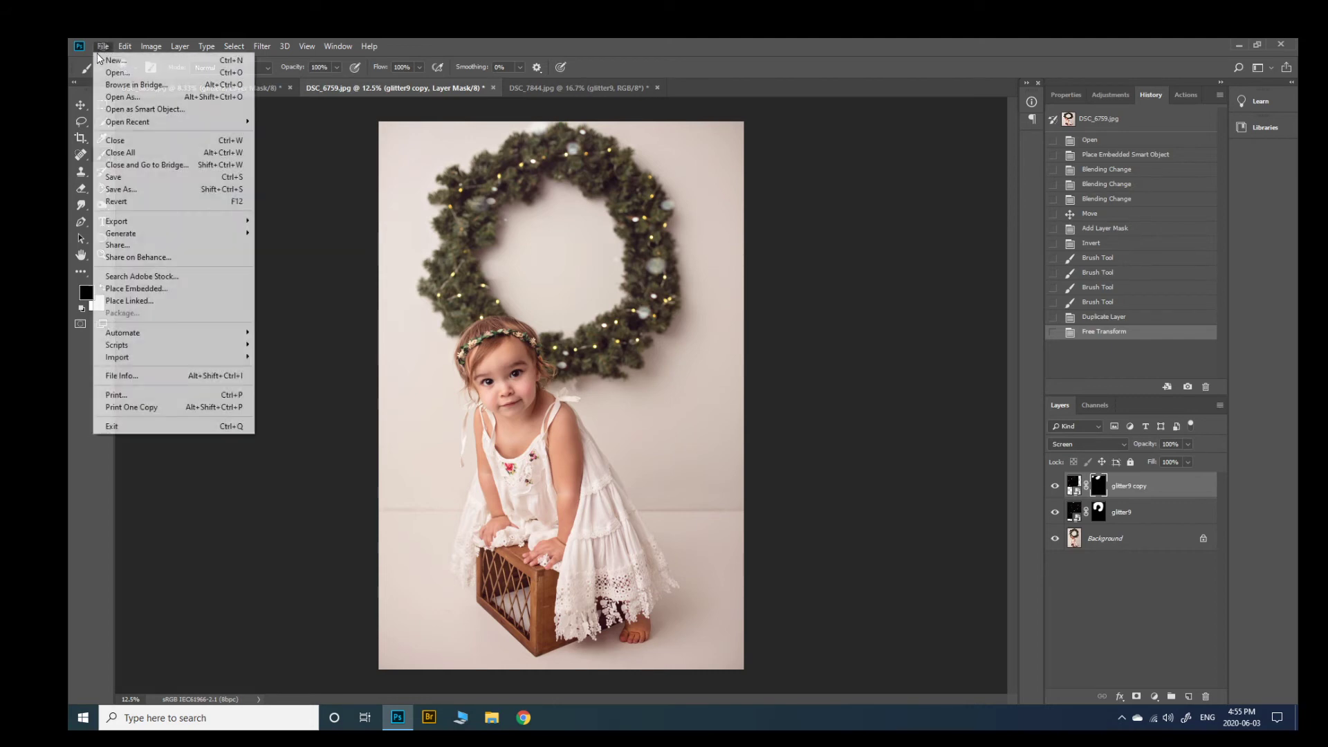
click(168, 291)
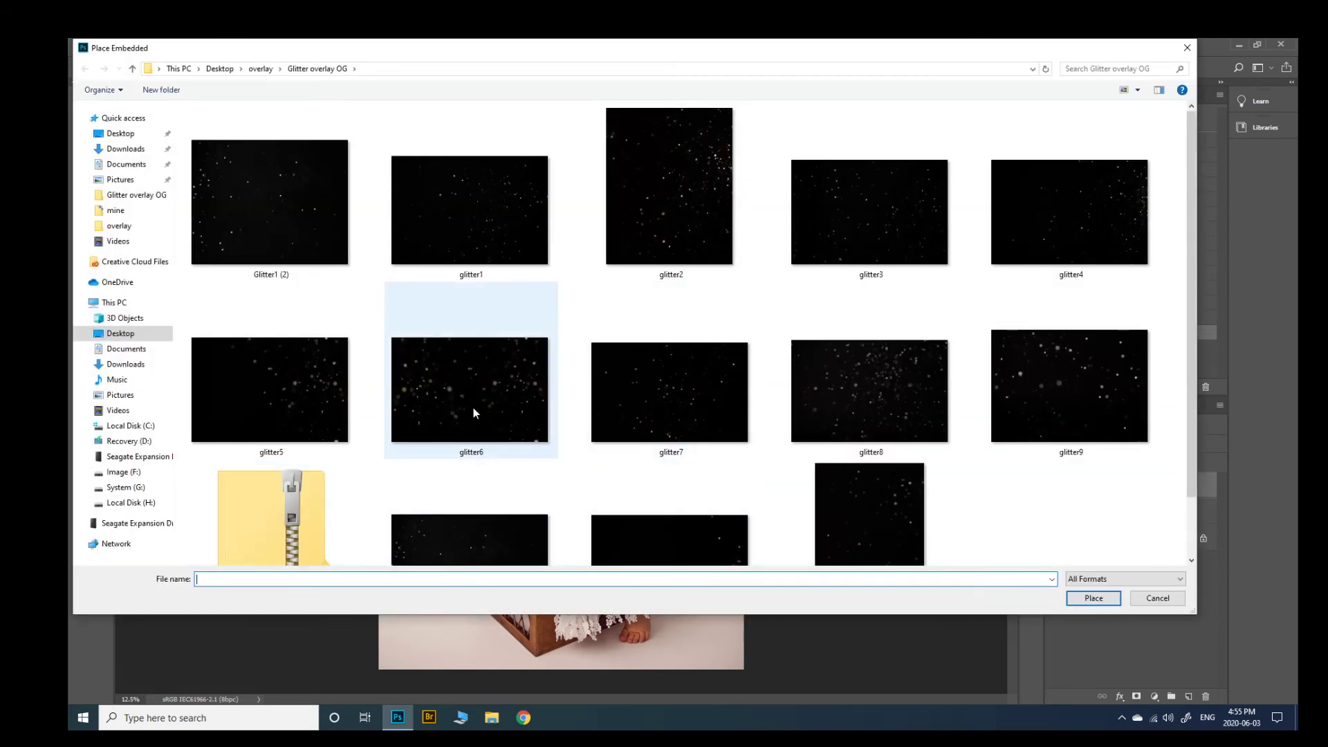
double_click(476, 408)
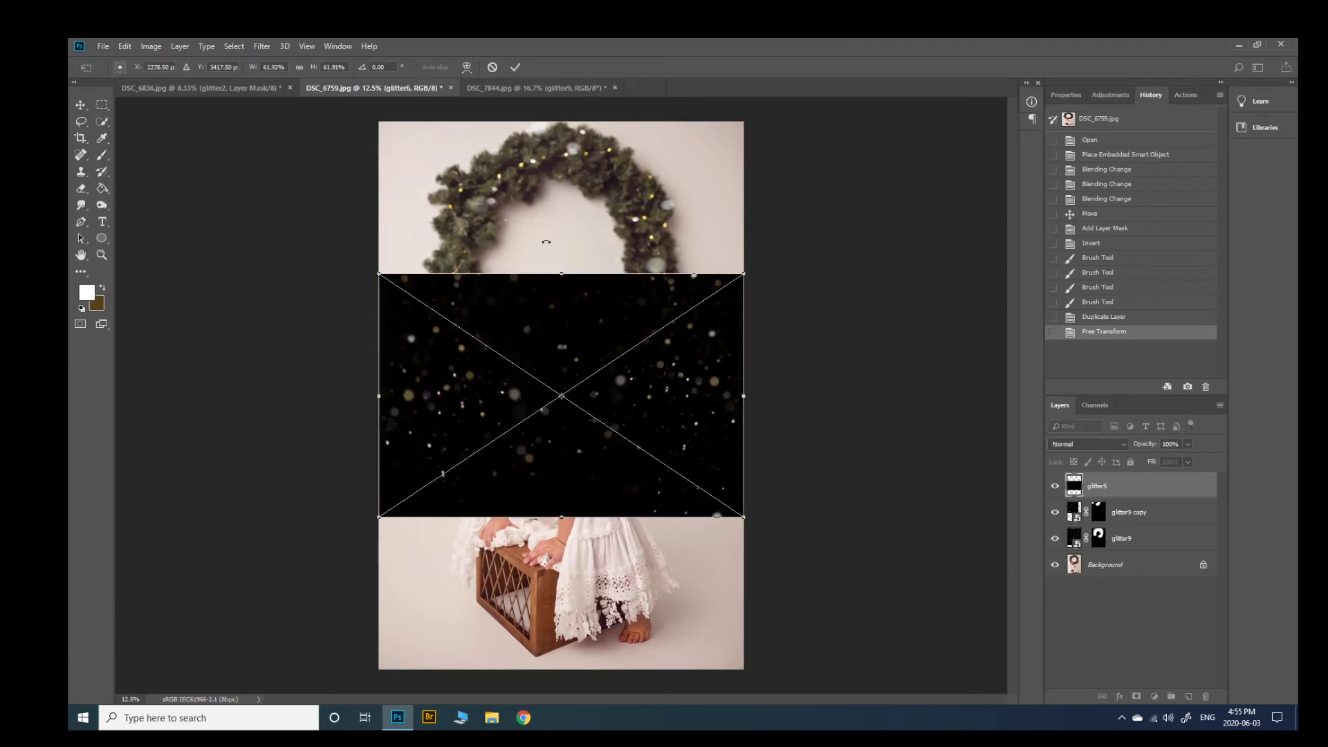
Rotate glitter6 about -88° to portrait and enlarge it to cover the frame
drag(528, 244, 387, 405)
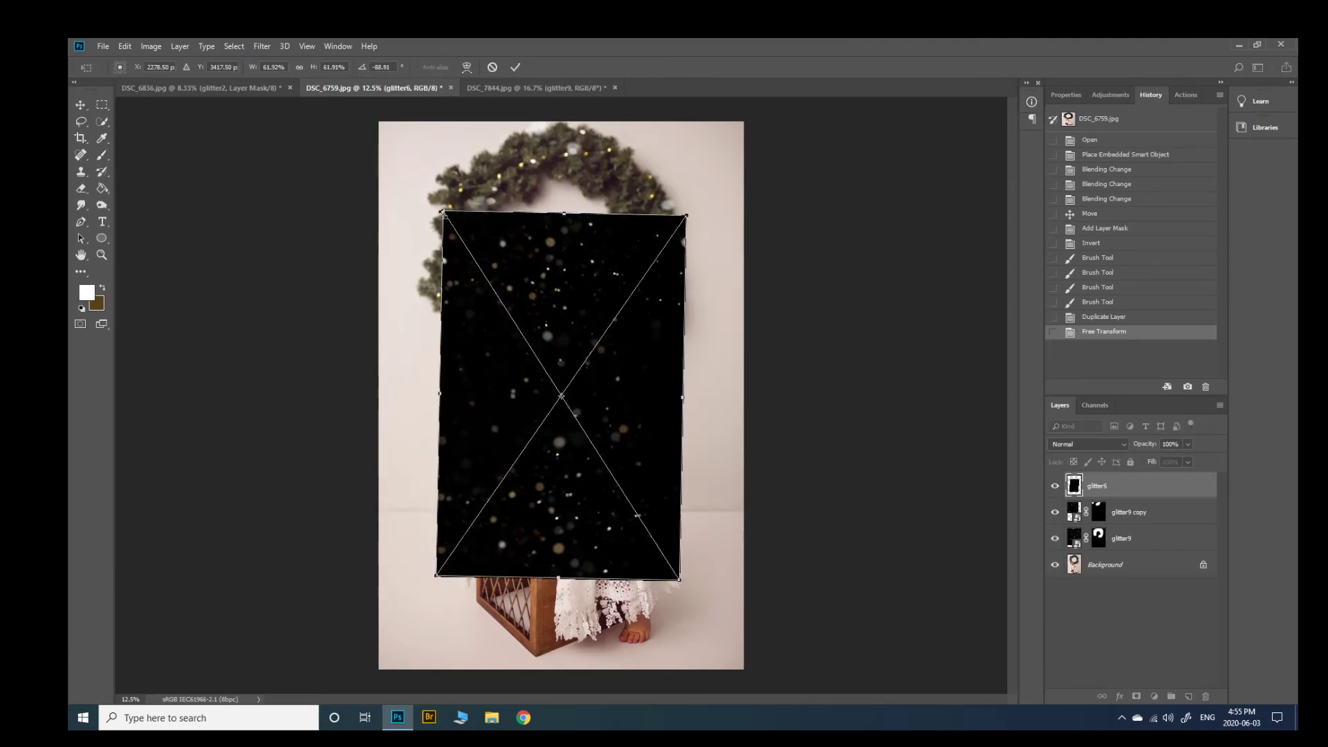
drag(434, 211, 348, 98)
drag(677, 580, 793, 689)
key(Return)
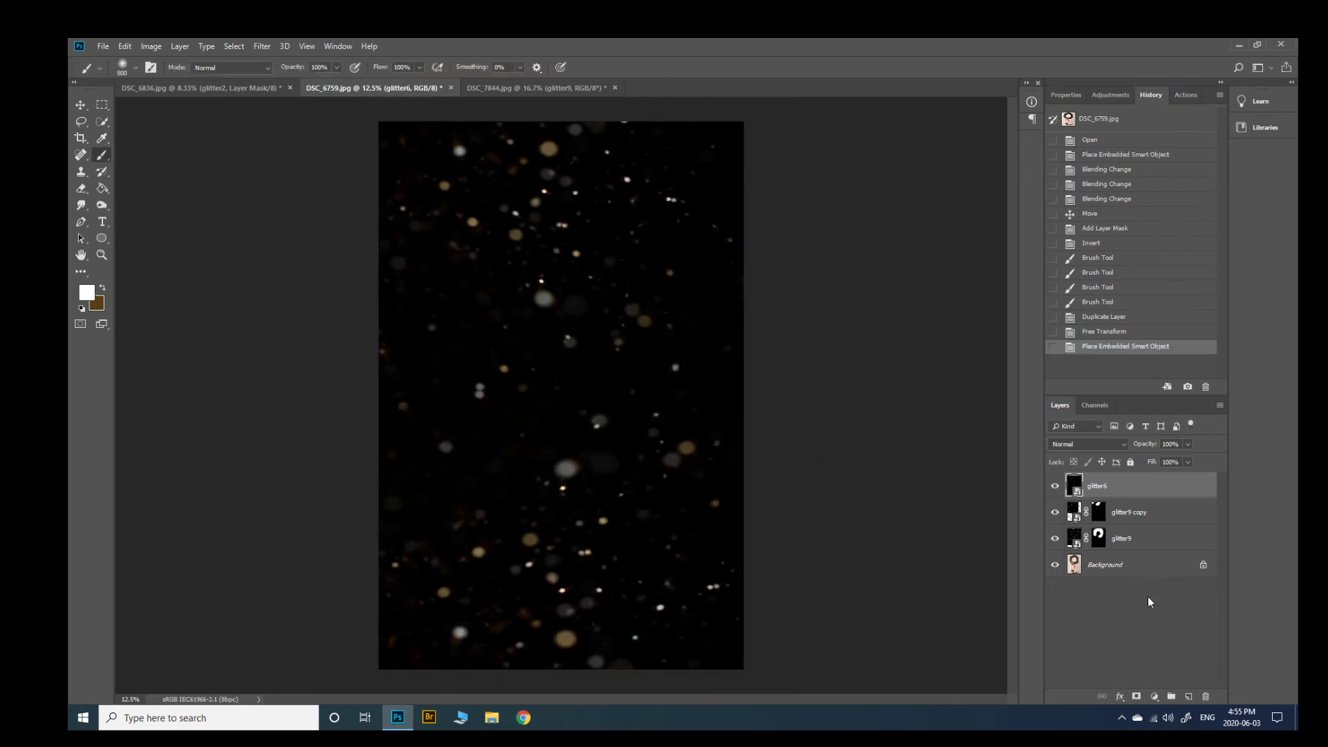
Set glitter6 to Linear Dodge (Add) after trying Screen
click(1081, 444)
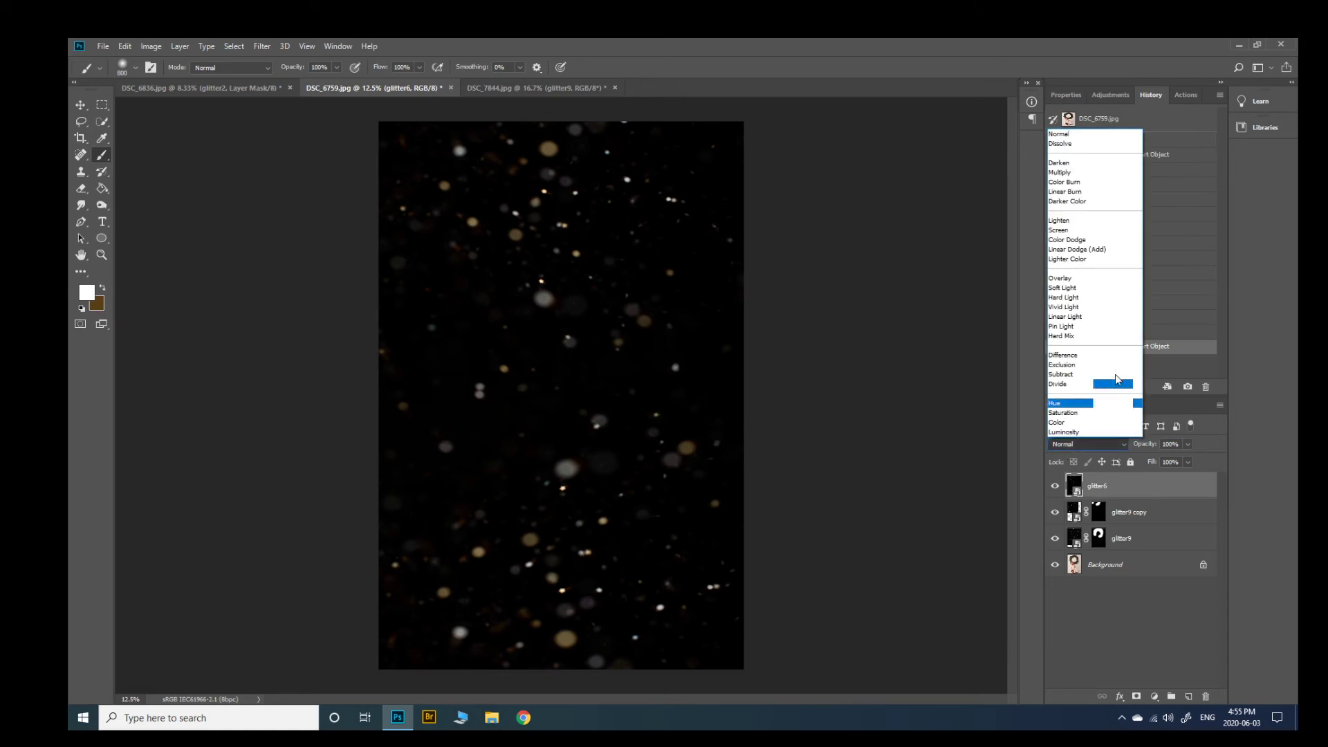
click(1076, 231)
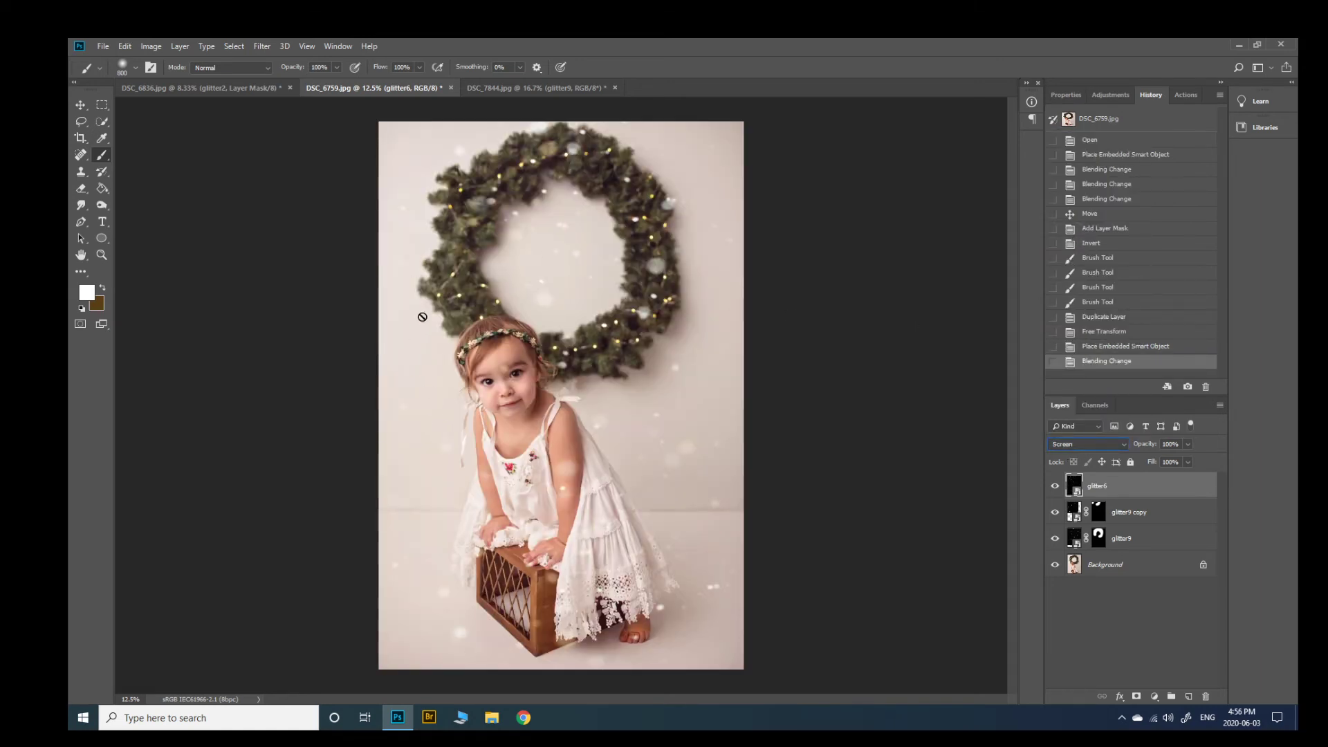
click(1090, 441)
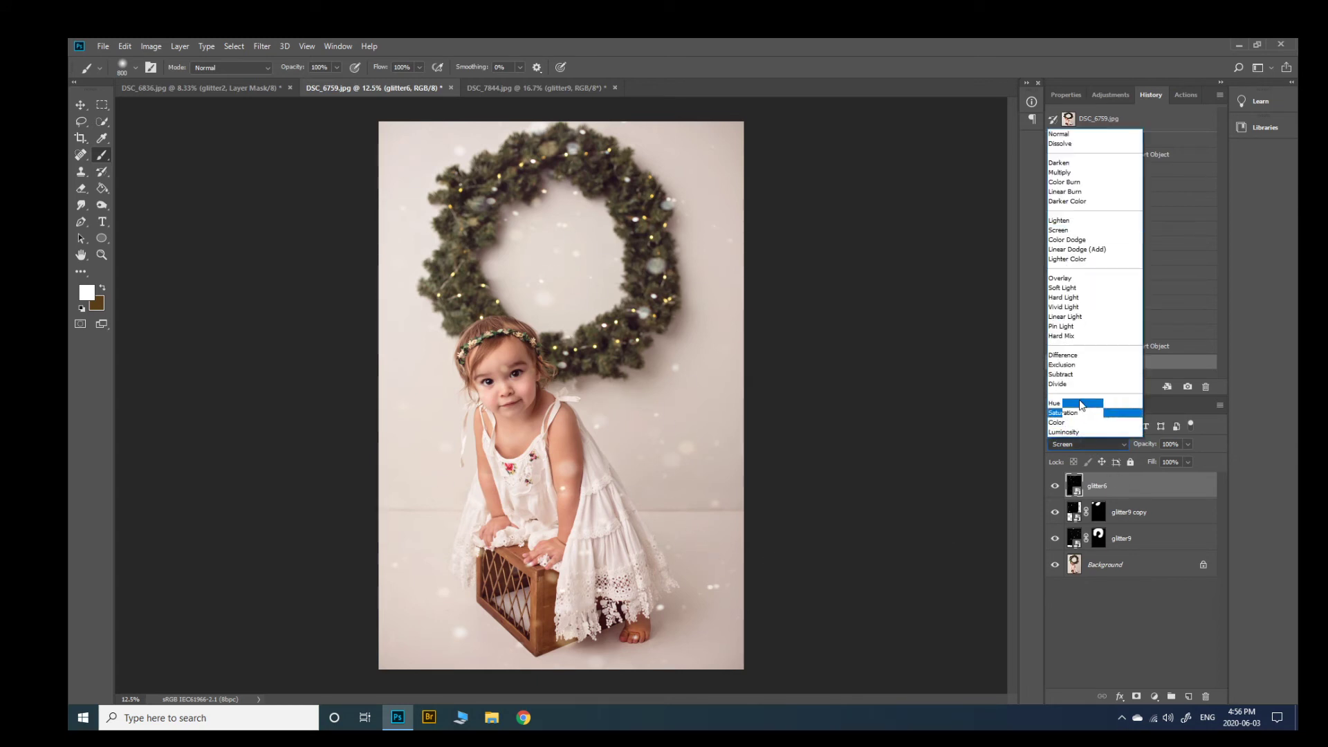
click(1077, 251)
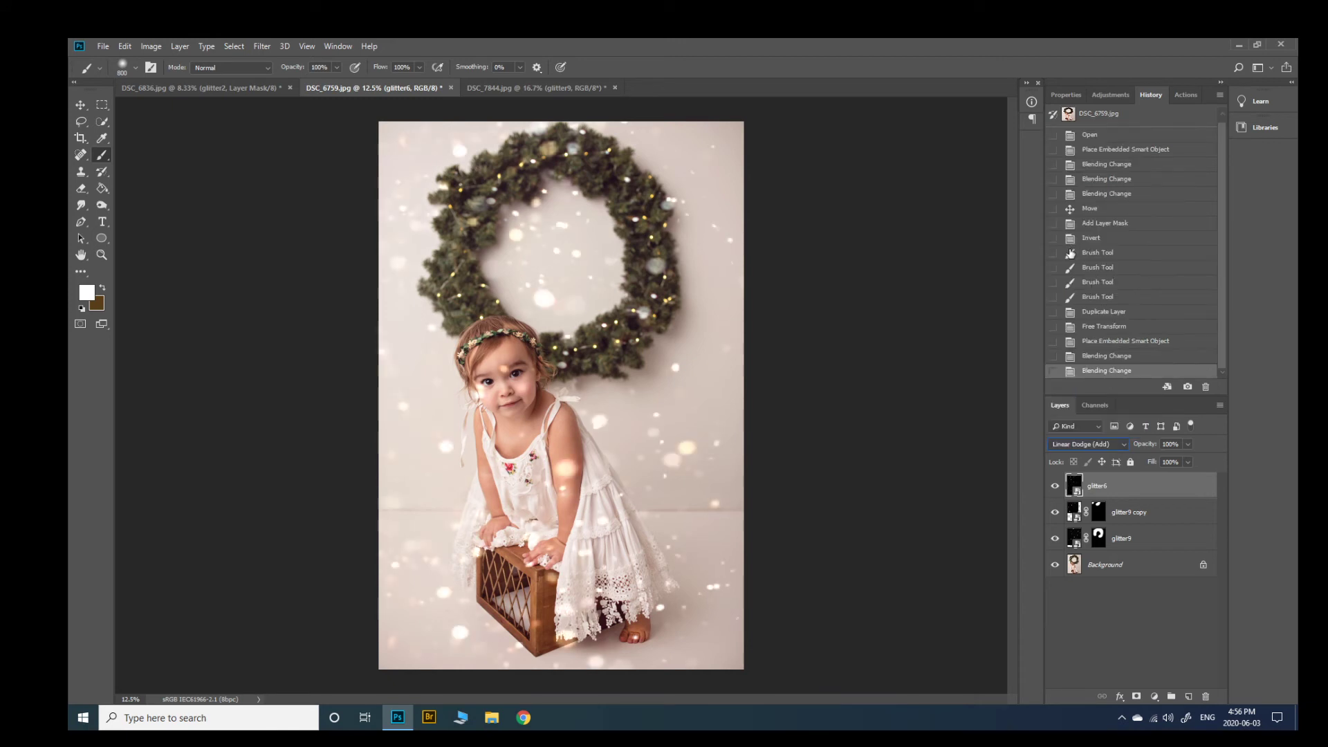
Set glitter9 copy to Linear Dodge (Add) too, then switch to the DSC_7844 sheet portrait
click(1138, 513)
click(1089, 443)
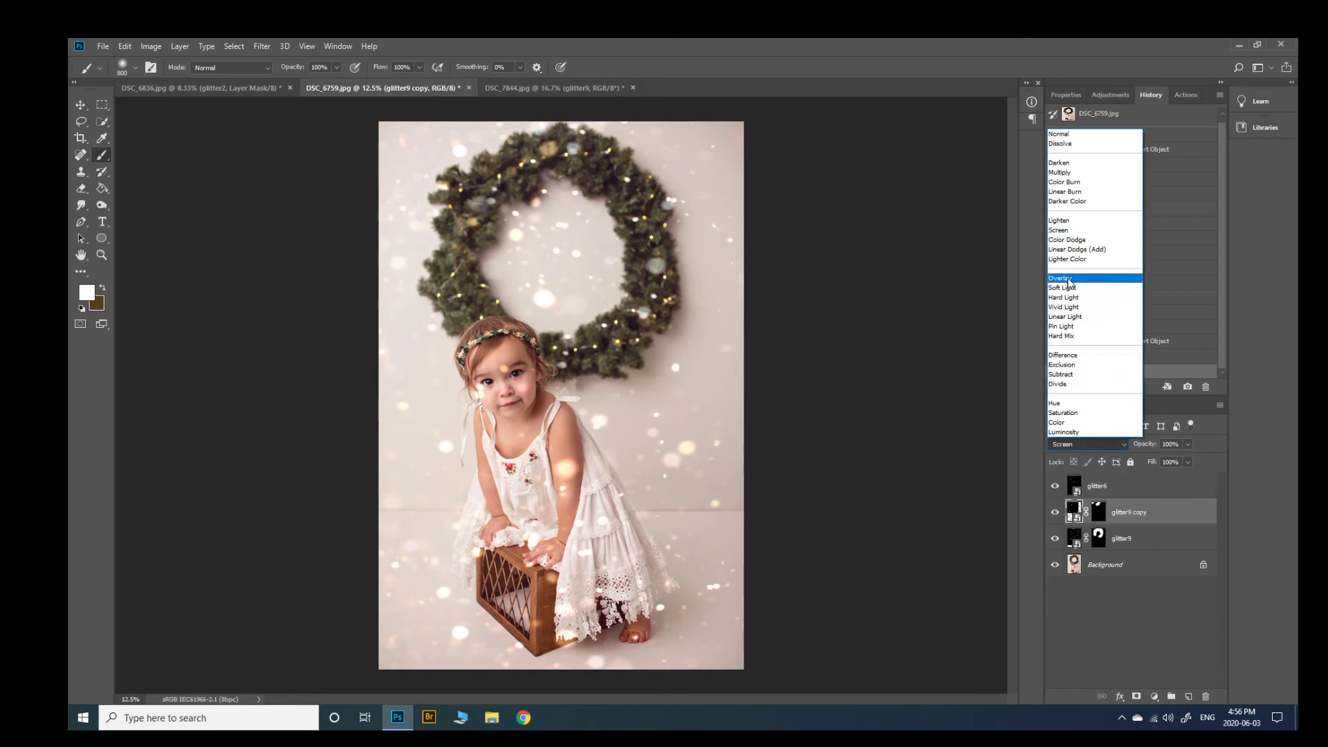
click(1077, 250)
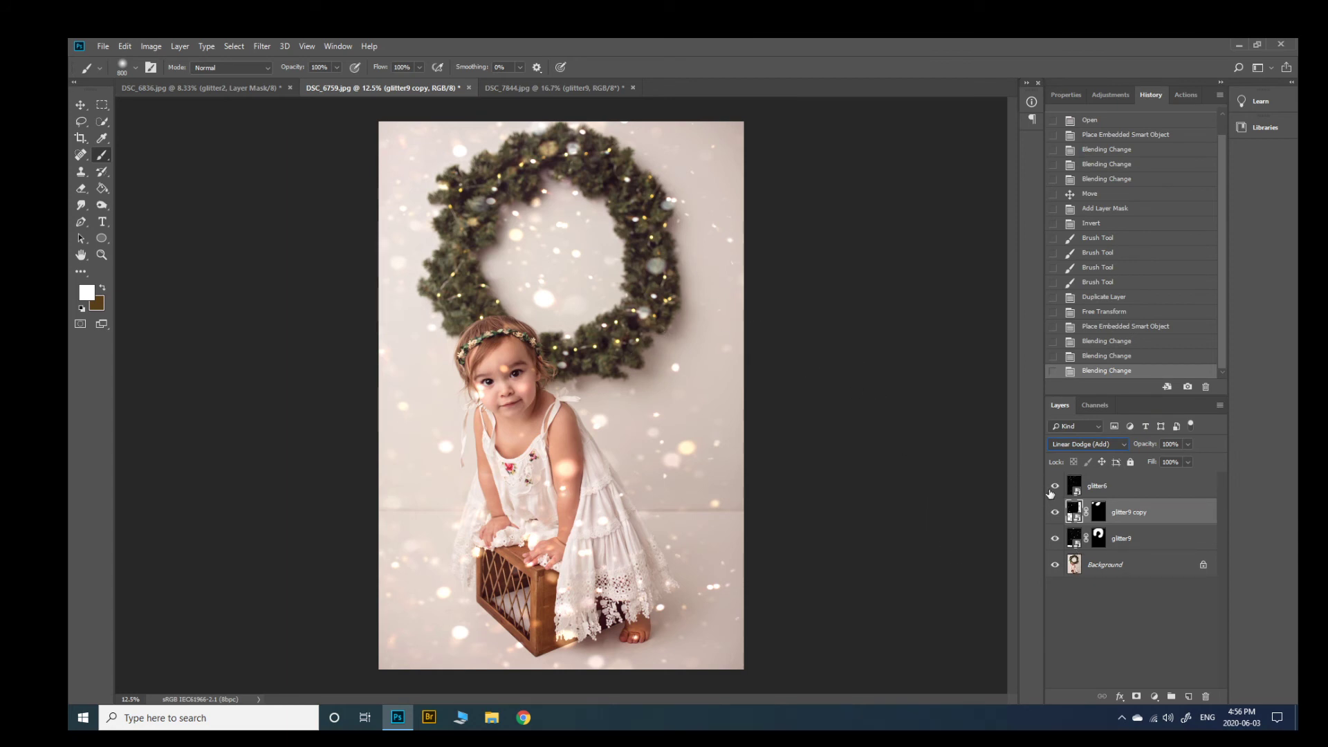
click(528, 87)
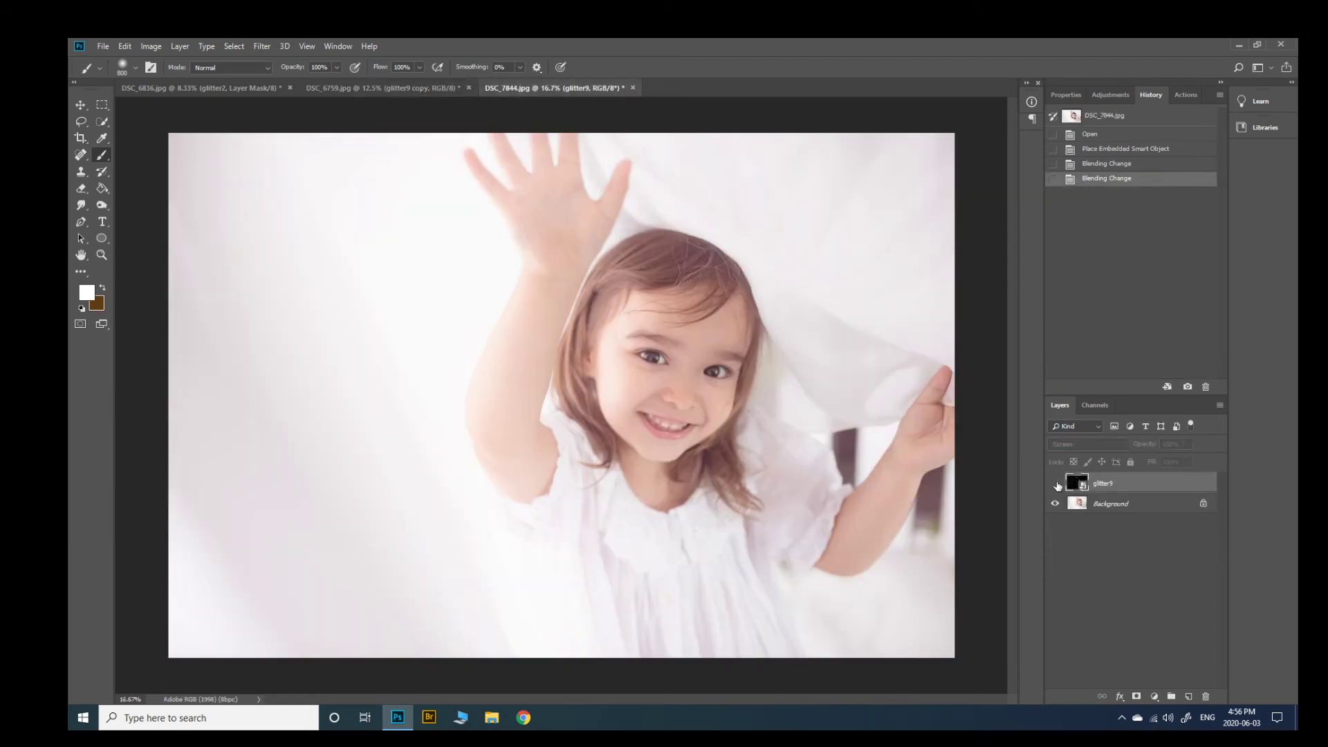
Show the glitter9 sparkles on DSC_7844, then return to the DSC_6836 floral-dress portrait
click(1056, 483)
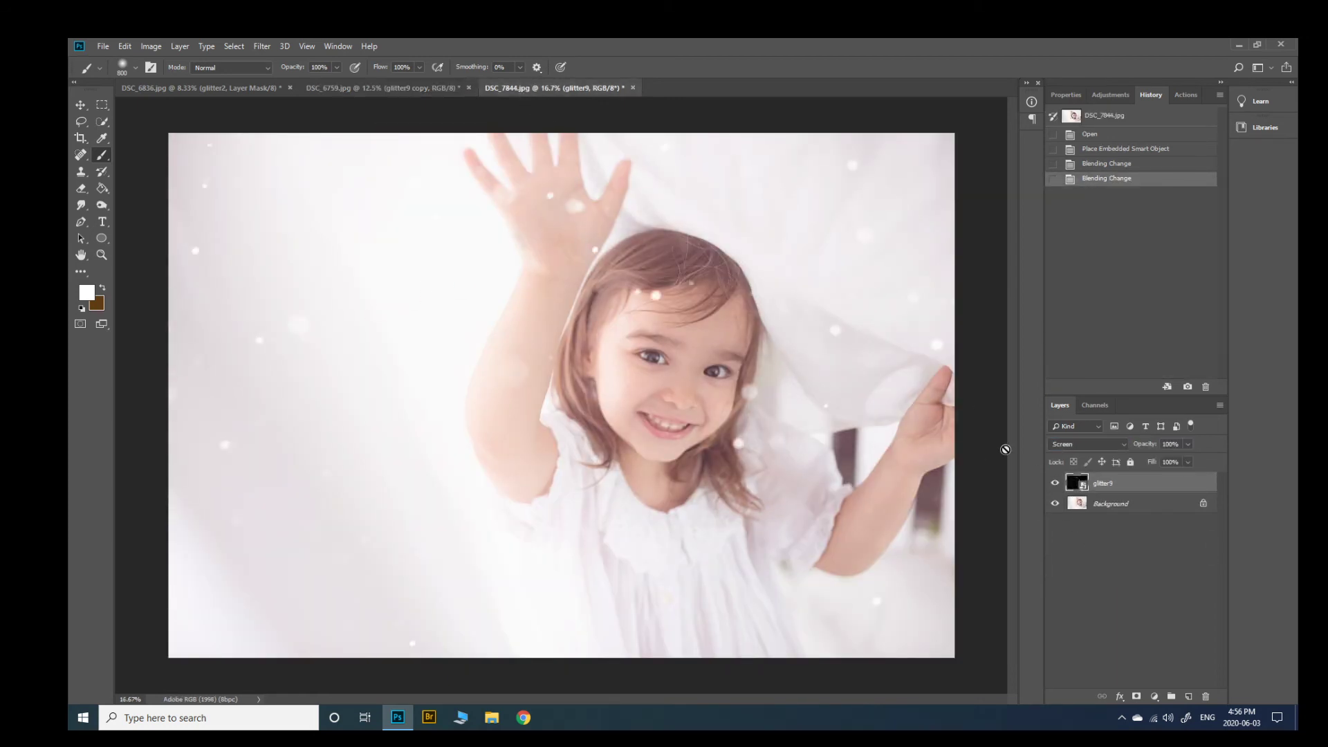
click(103, 47)
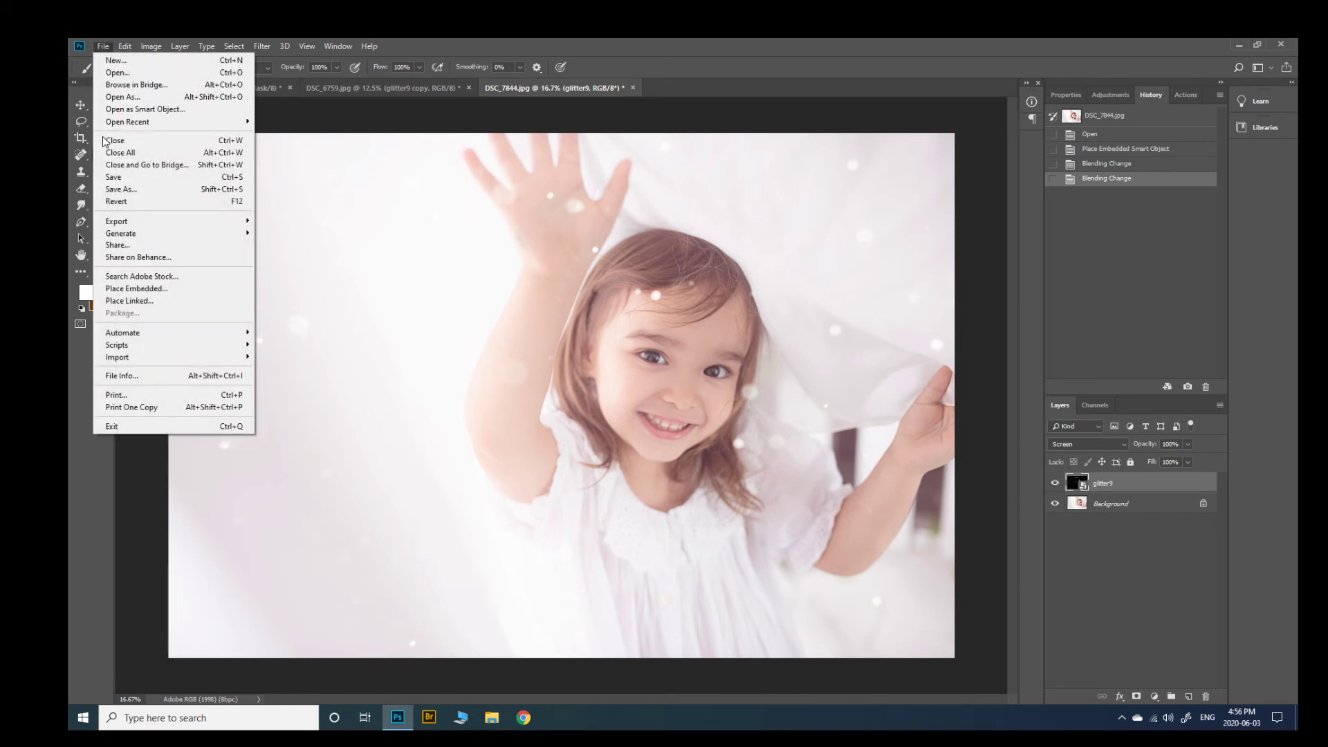
click(242, 88)
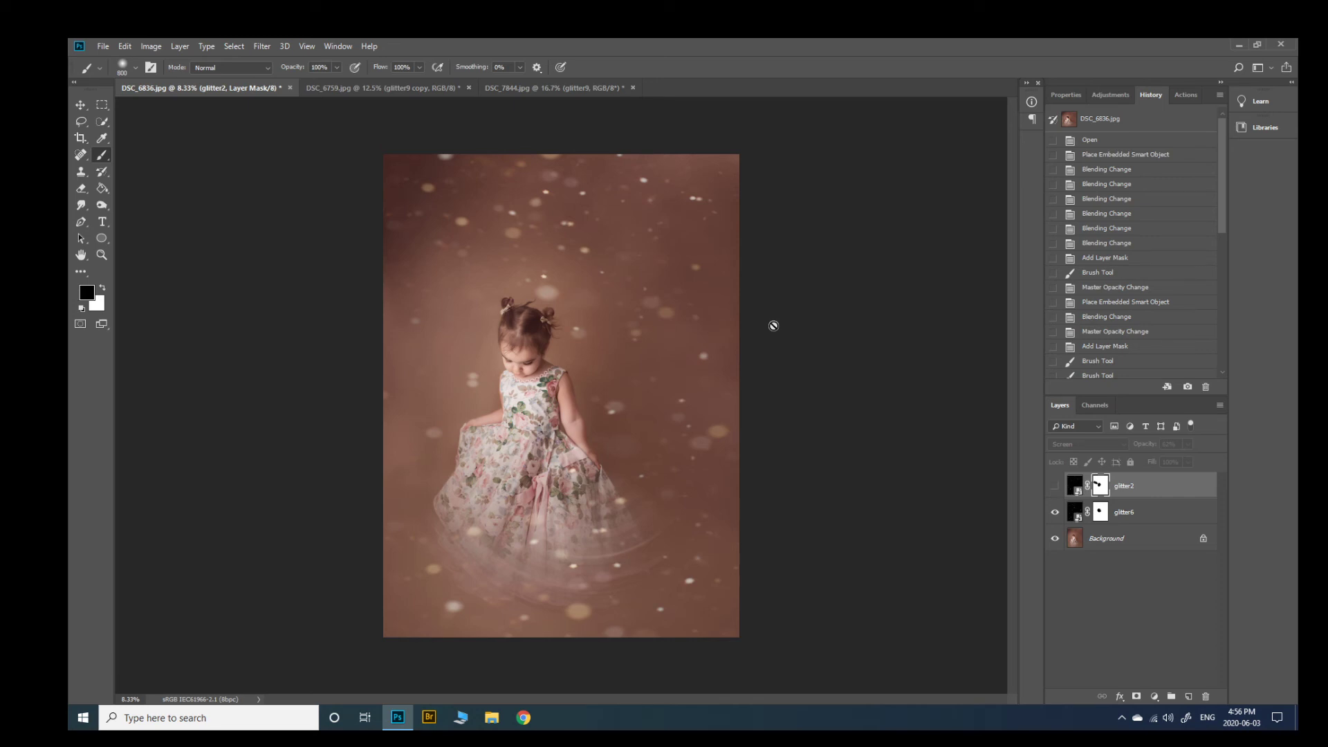
Open the family photo DSC_7907 from Pictures > emma 1 yr > JPEG
click(103, 47)
click(124, 73)
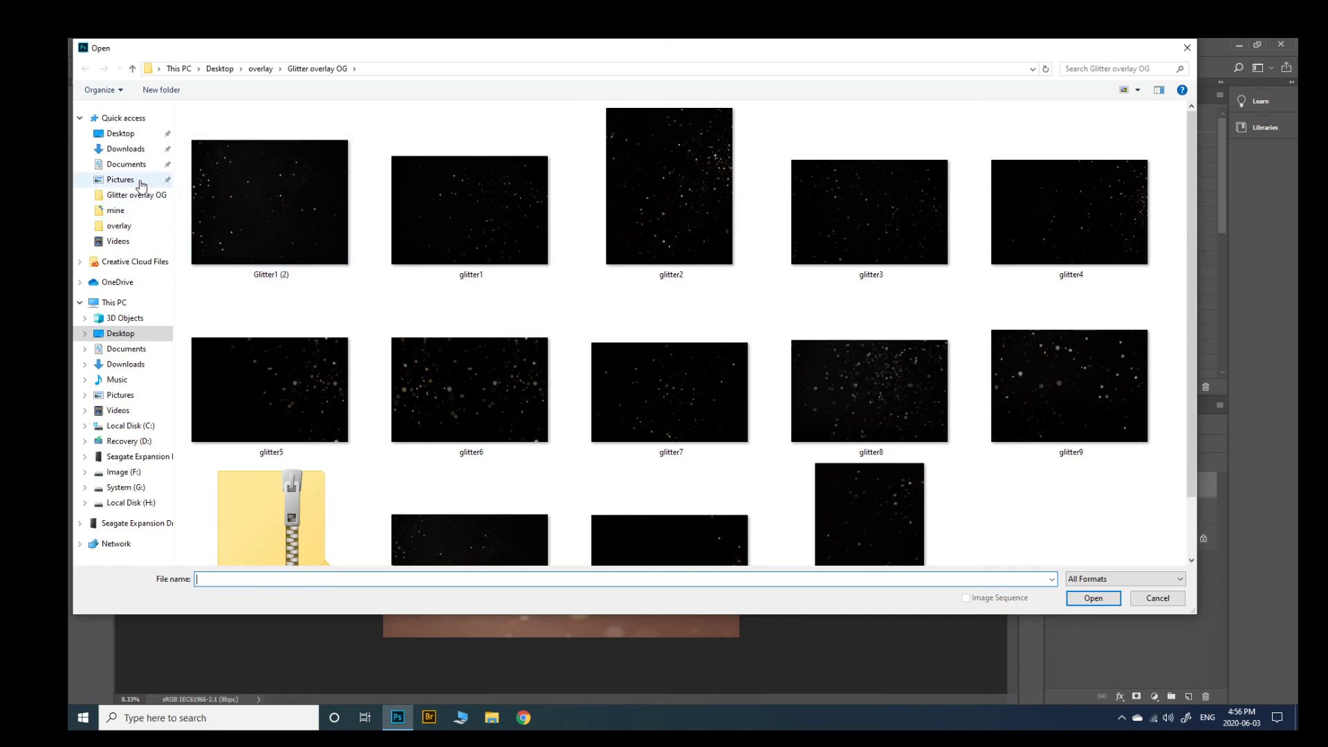
click(125, 181)
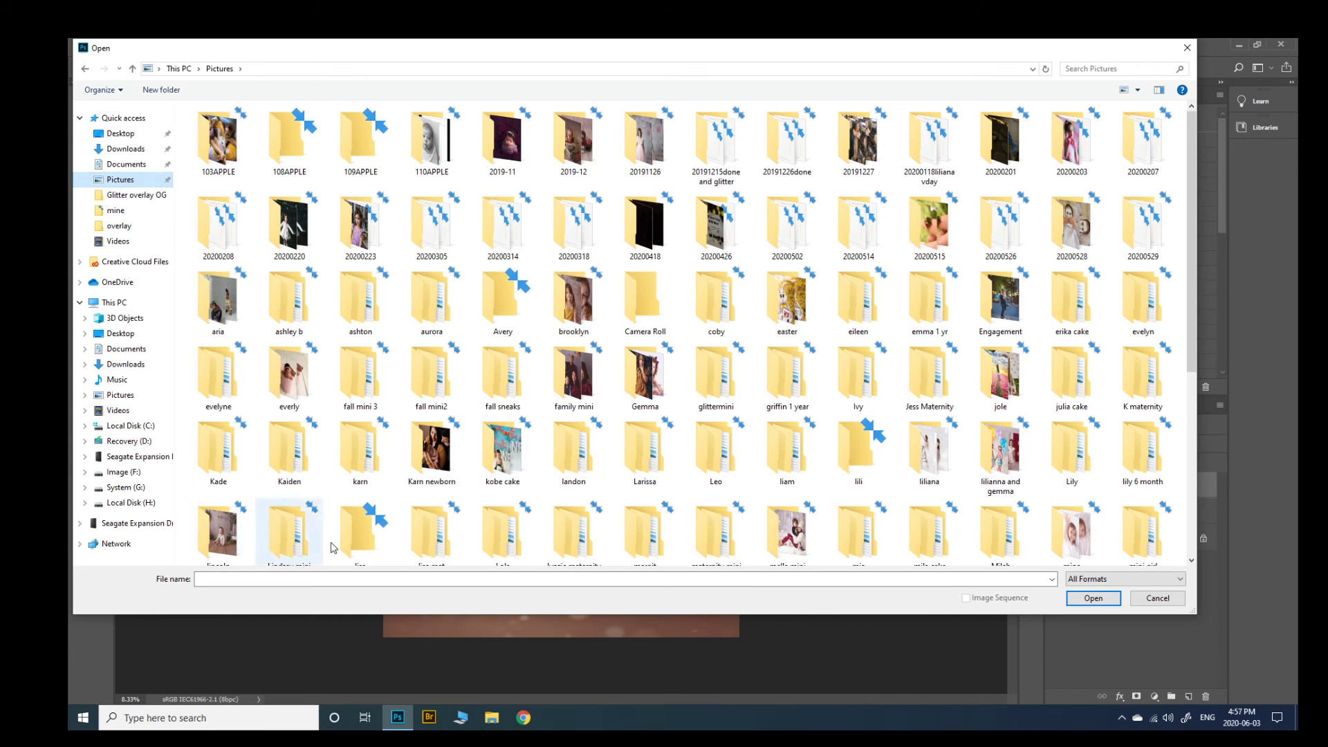
mouse_move(1193, 289)
mouse_down()
mouse_move(1198, 312)
mouse_move(1197, 276)
mouse_move(1203, 366)
mouse_move(1200, 311)
mouse_up()
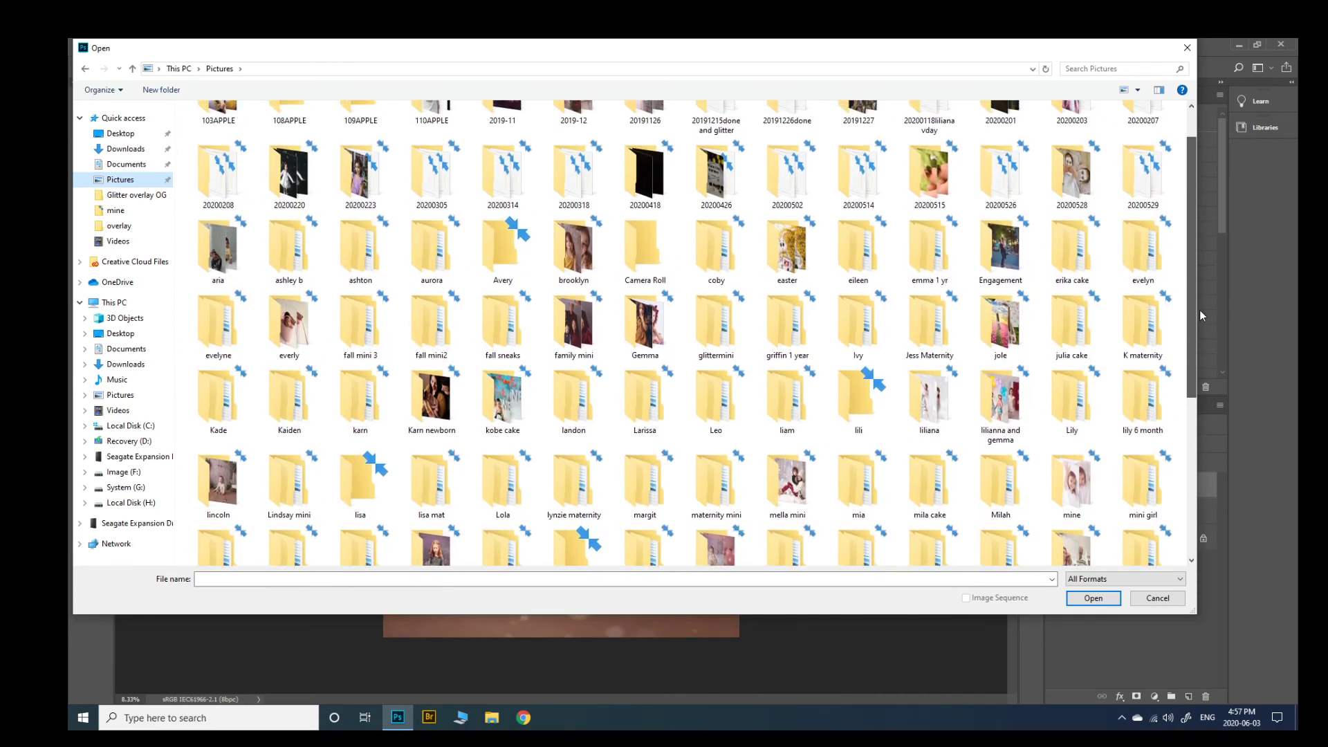
double_click(929, 245)
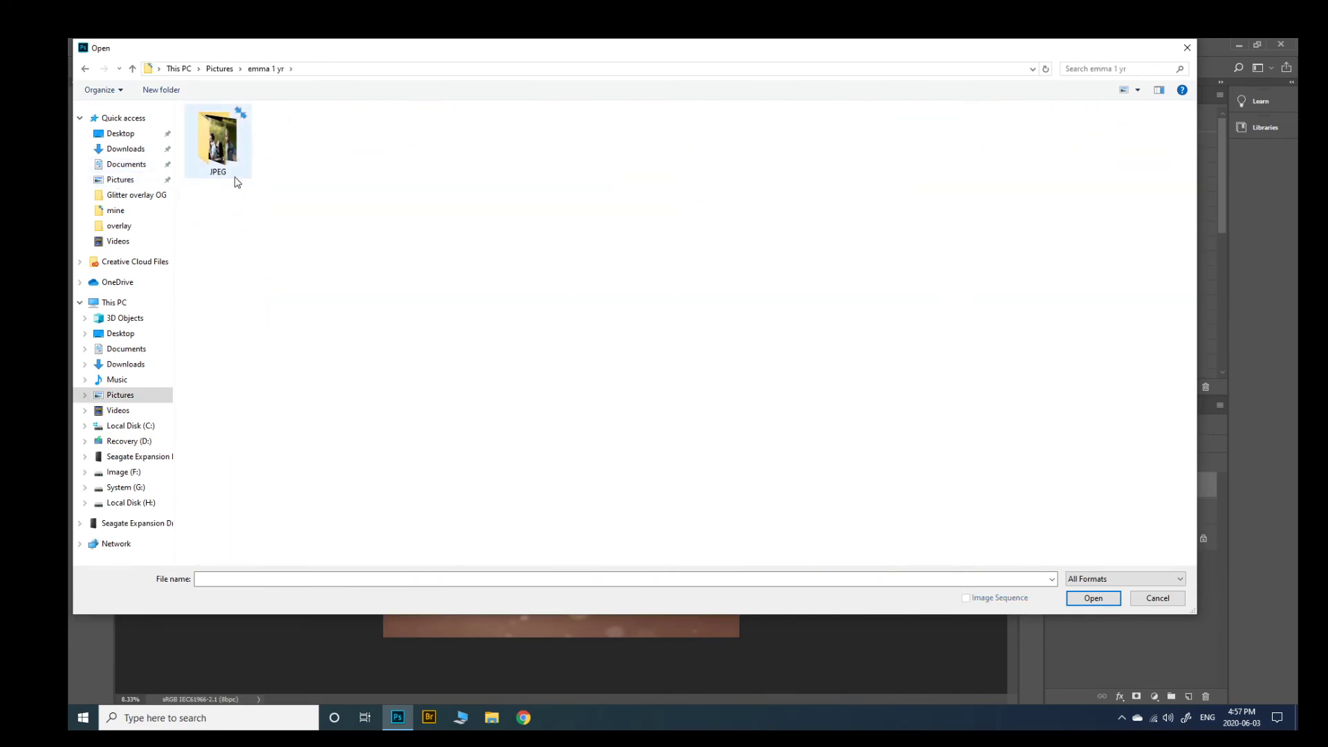
double_click(206, 164)
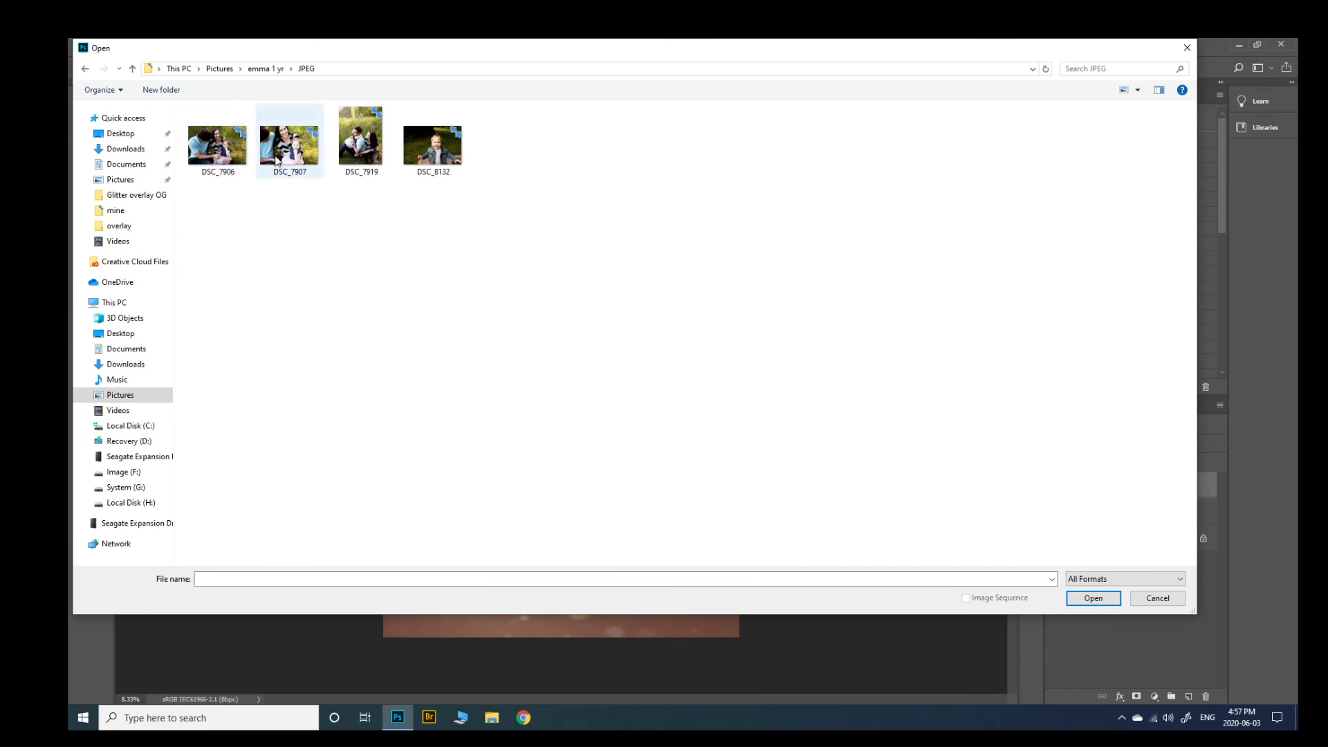
double_click(290, 162)
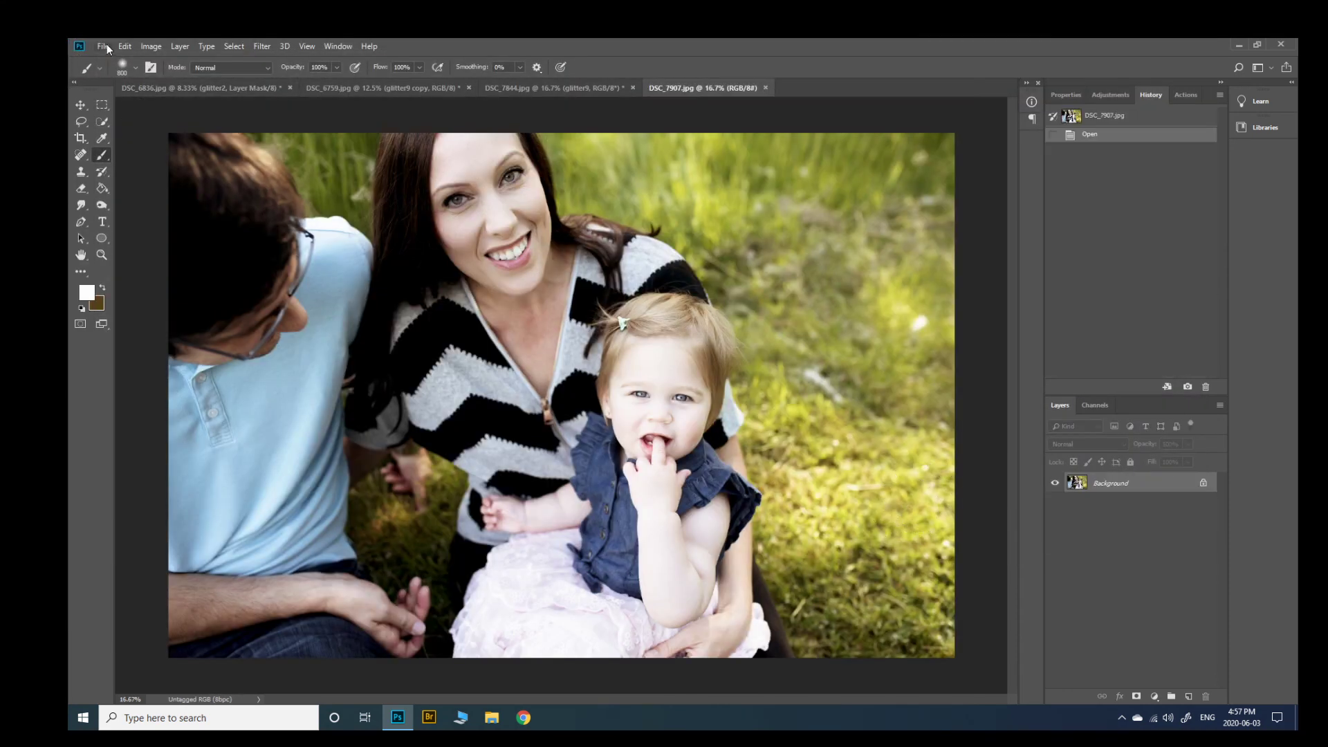
Place glitter6 from the Glitter overlay OG folder as an embedded layer over the family photo
click(103, 45)
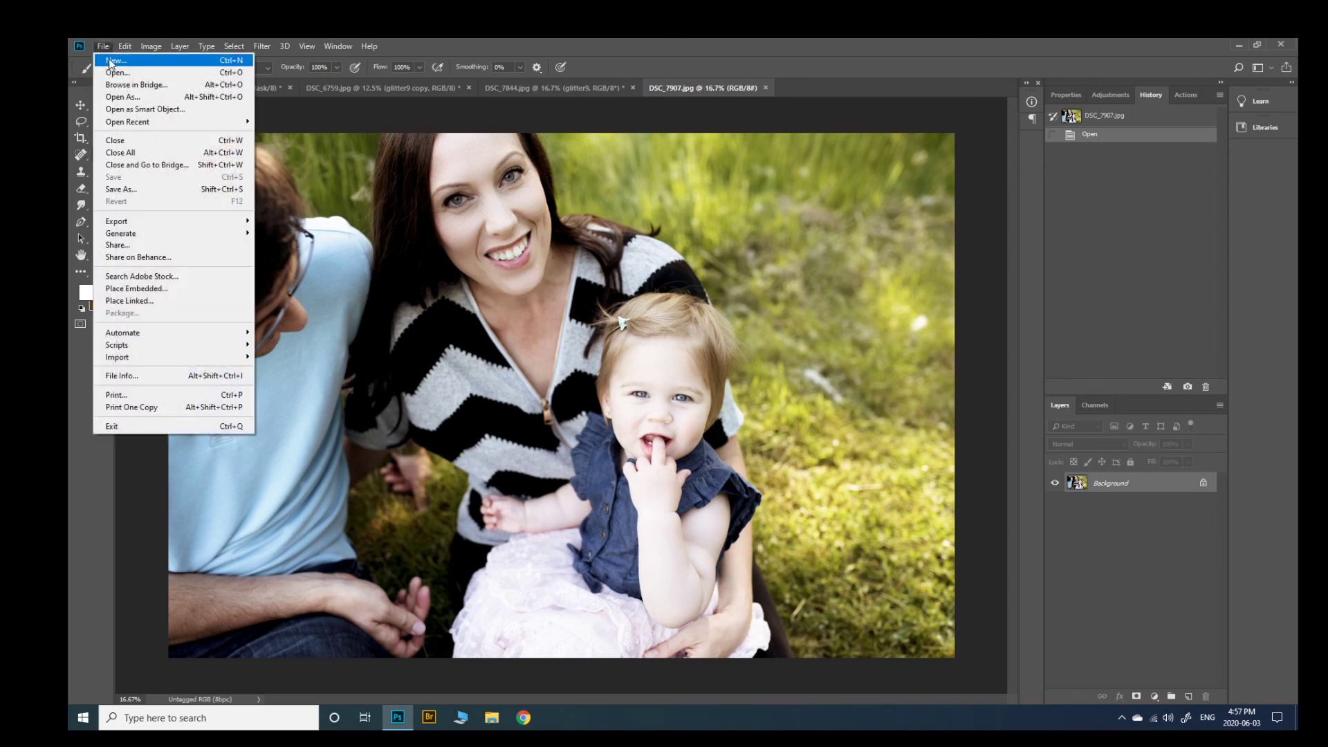
click(202, 289)
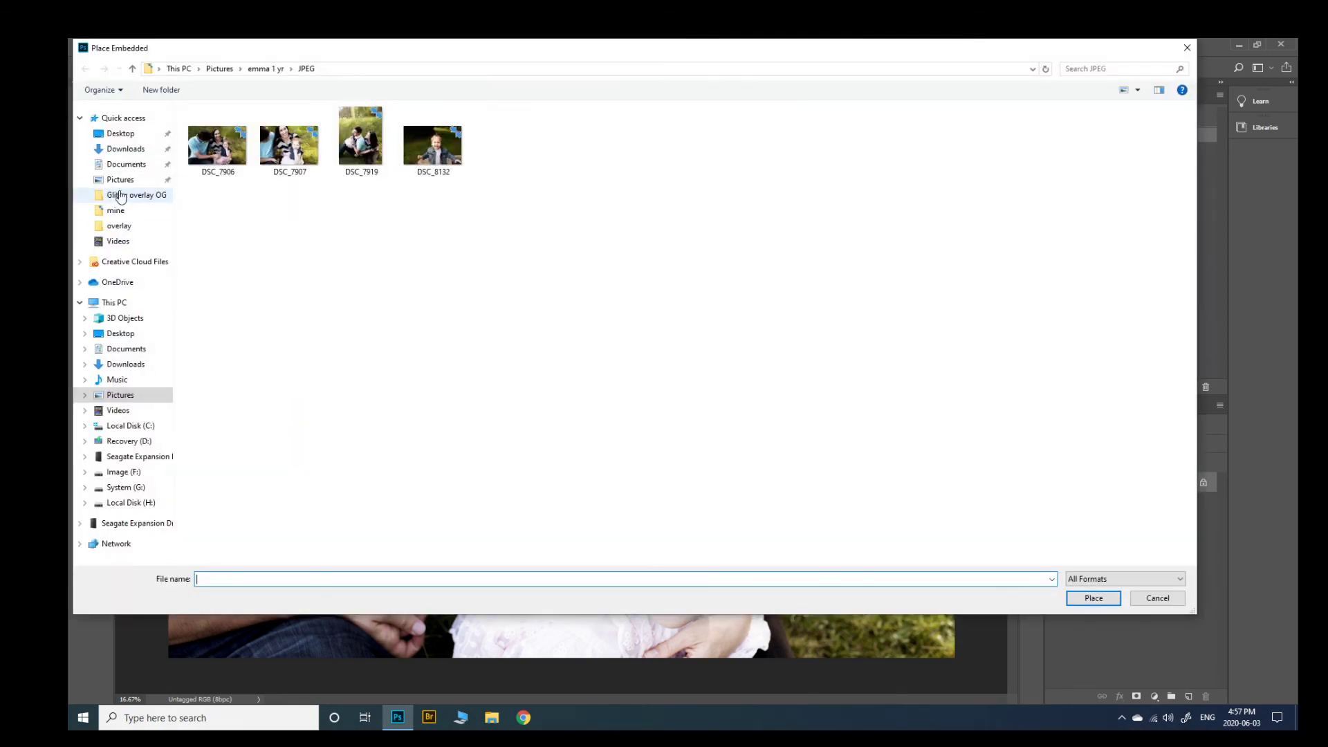
click(121, 197)
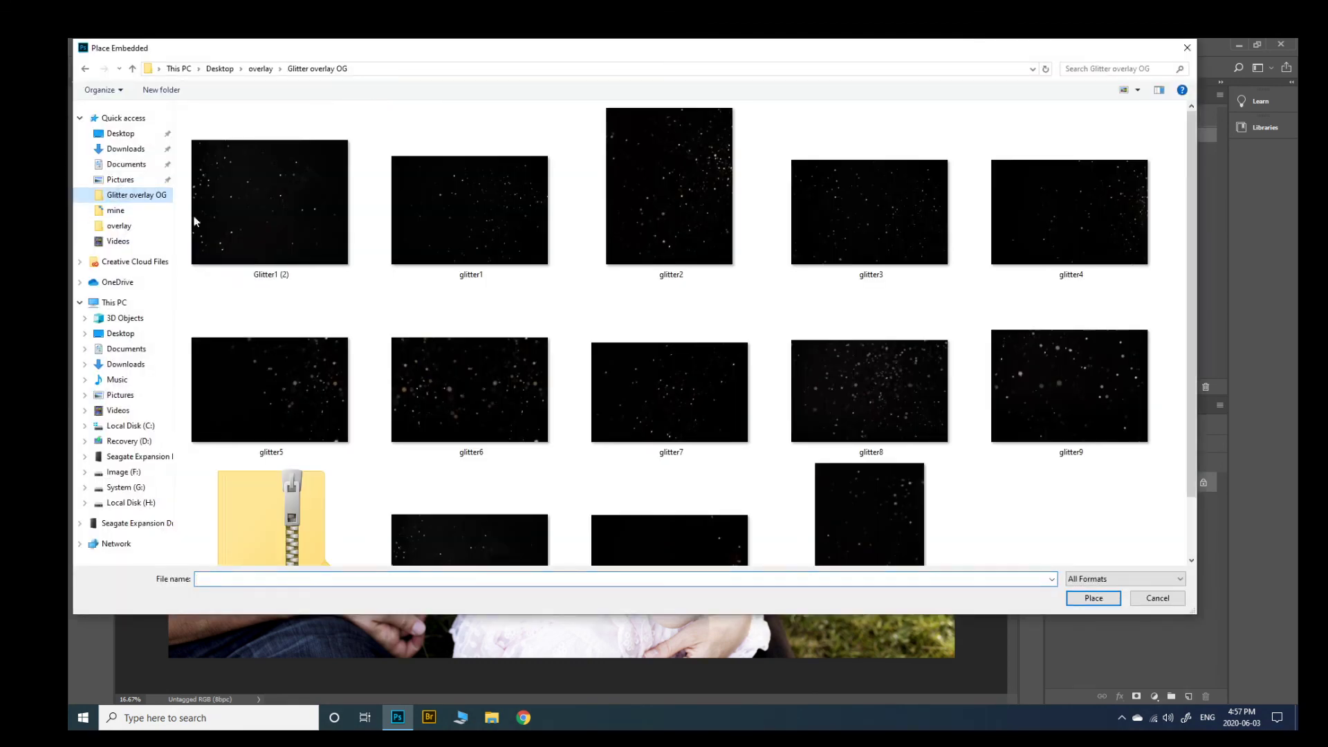
double_click(424, 397)
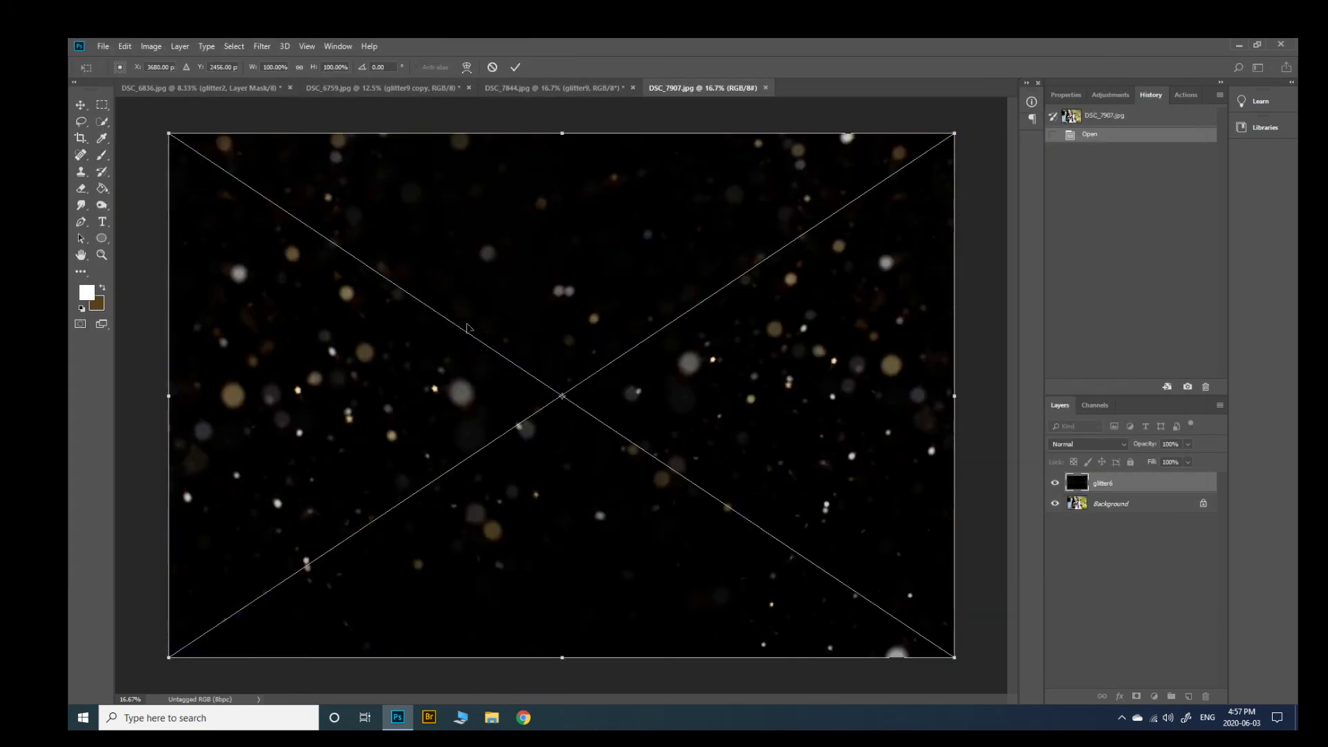
key(Return)
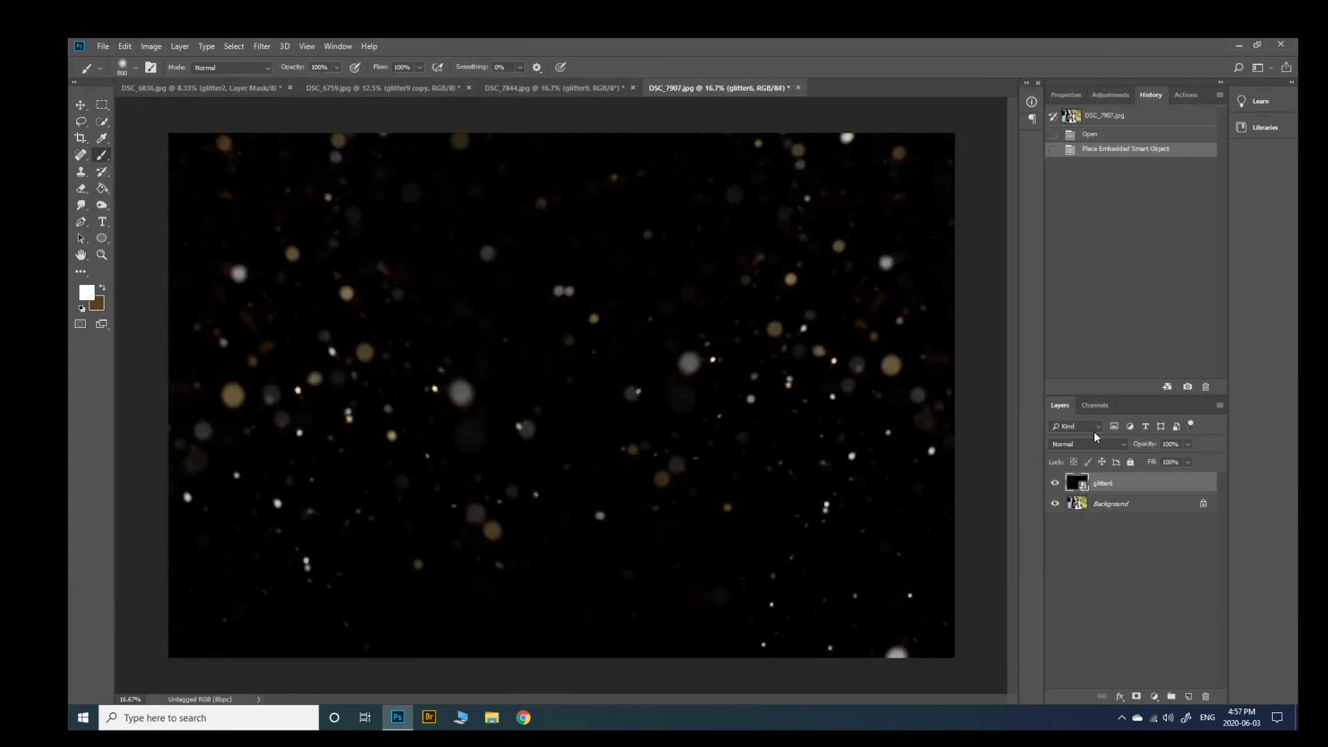
Set the glitter6 layer's blend mode to Screen, then change it to Overlay
click(1112, 446)
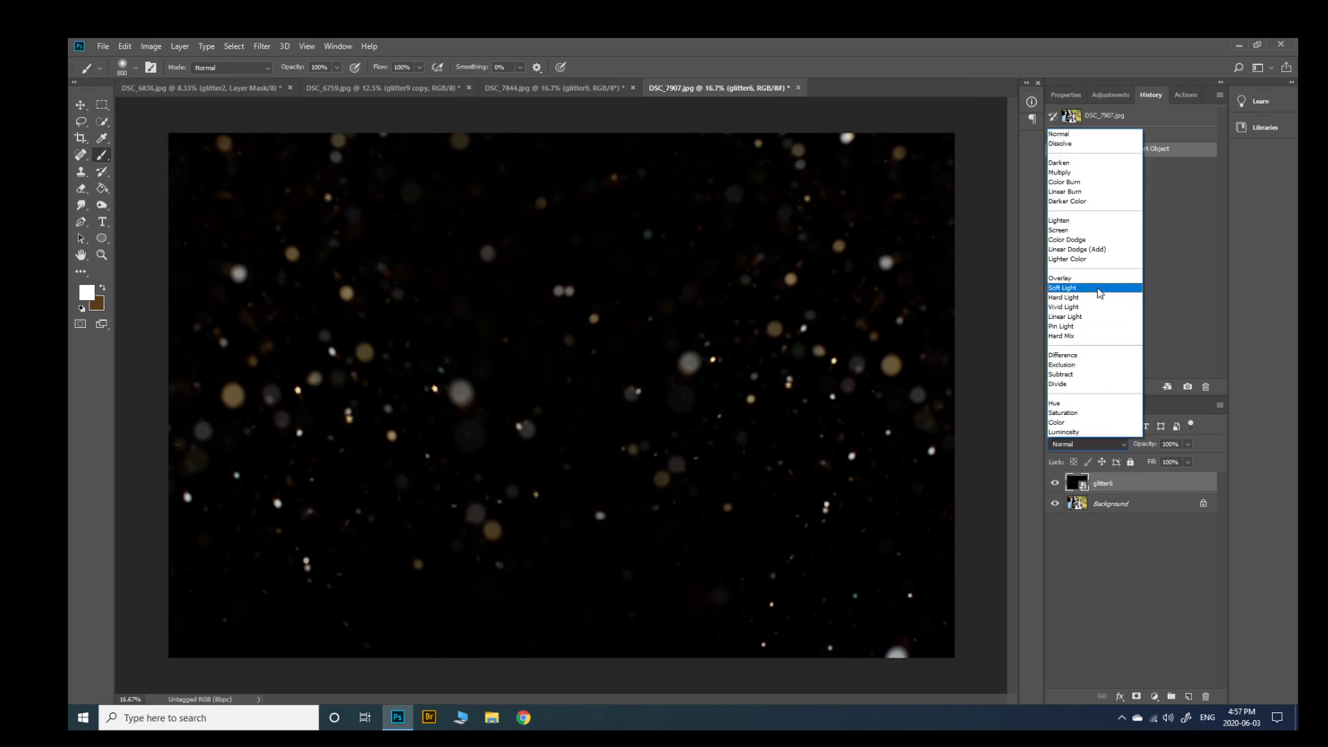
click(1098, 230)
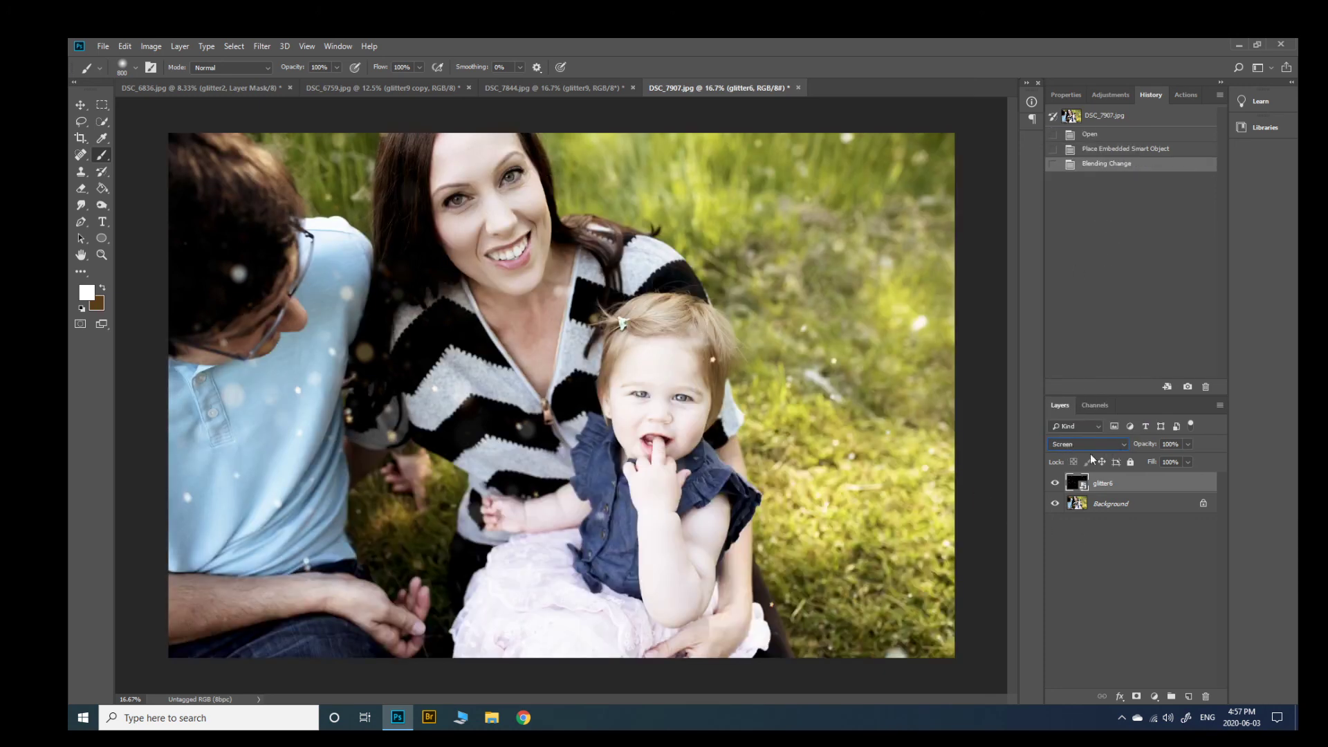
click(1074, 447)
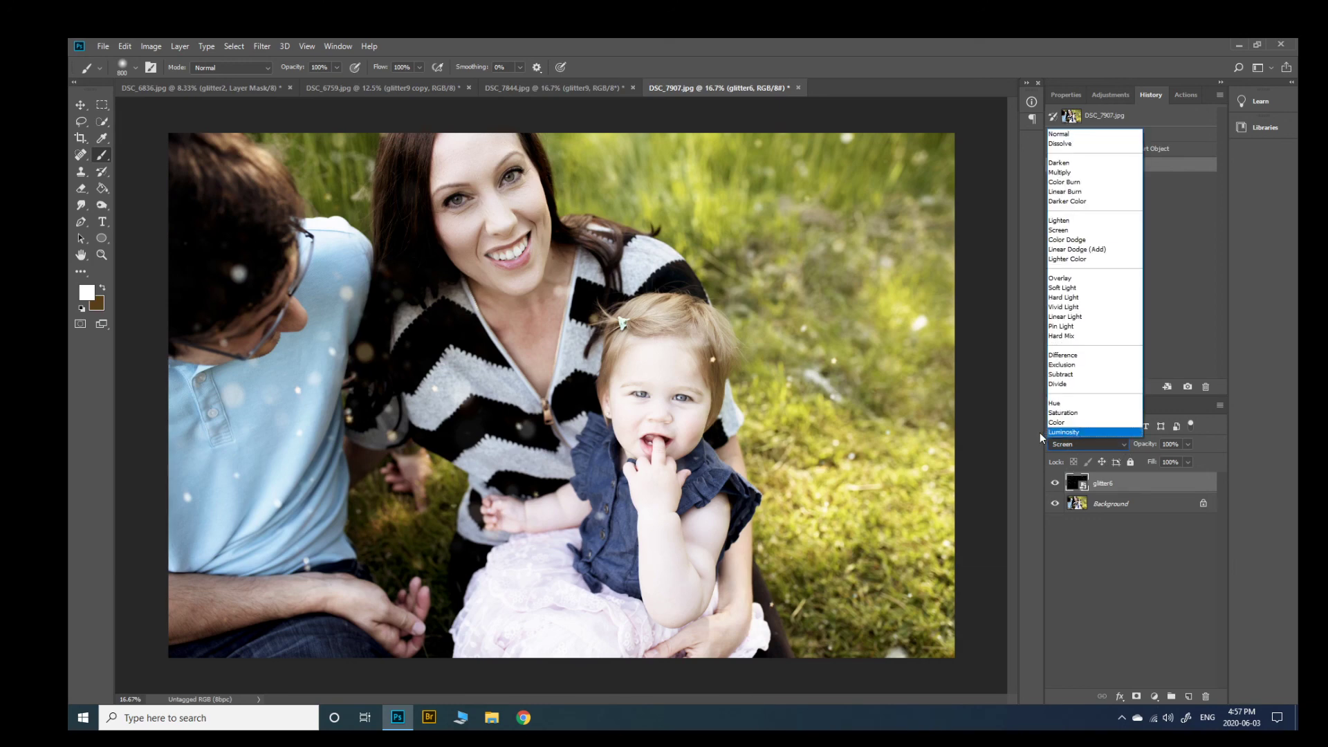
click(1062, 277)
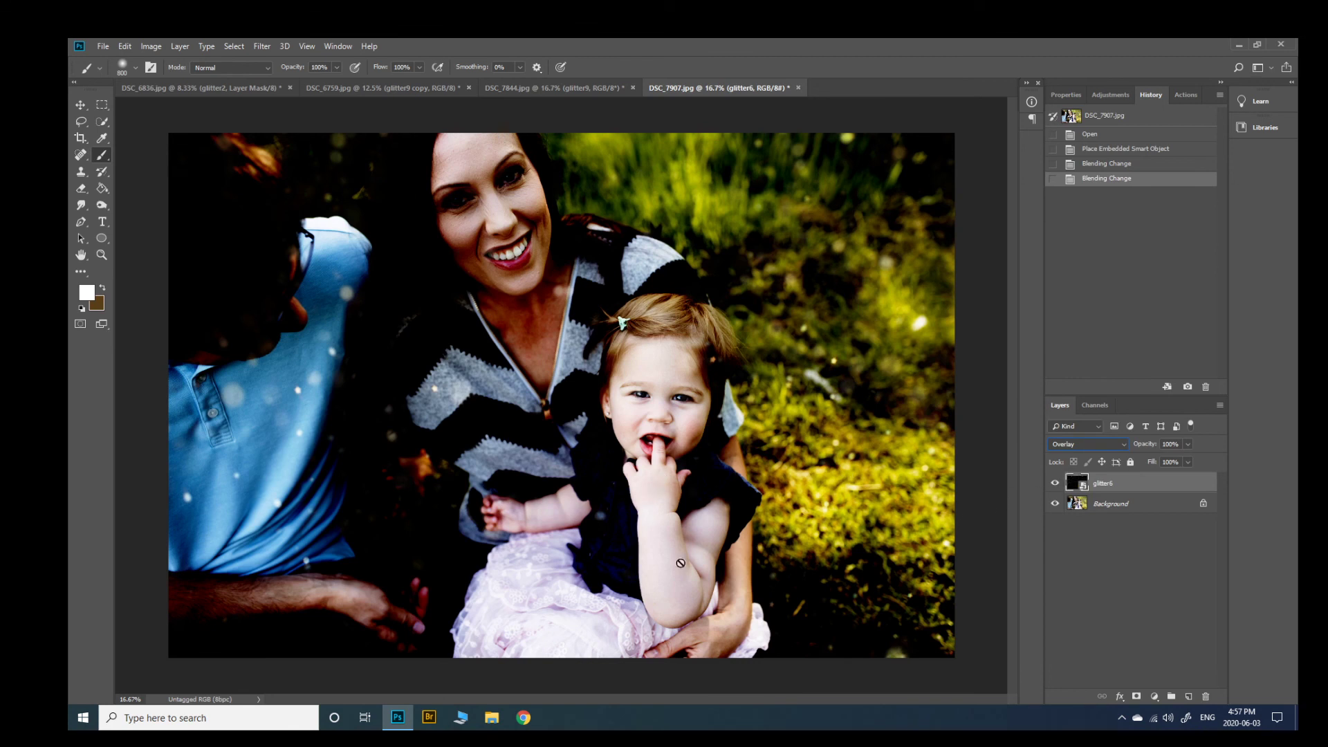
Lower the glitter6 layer's opacity to 53%
click(1189, 444)
click(1166, 459)
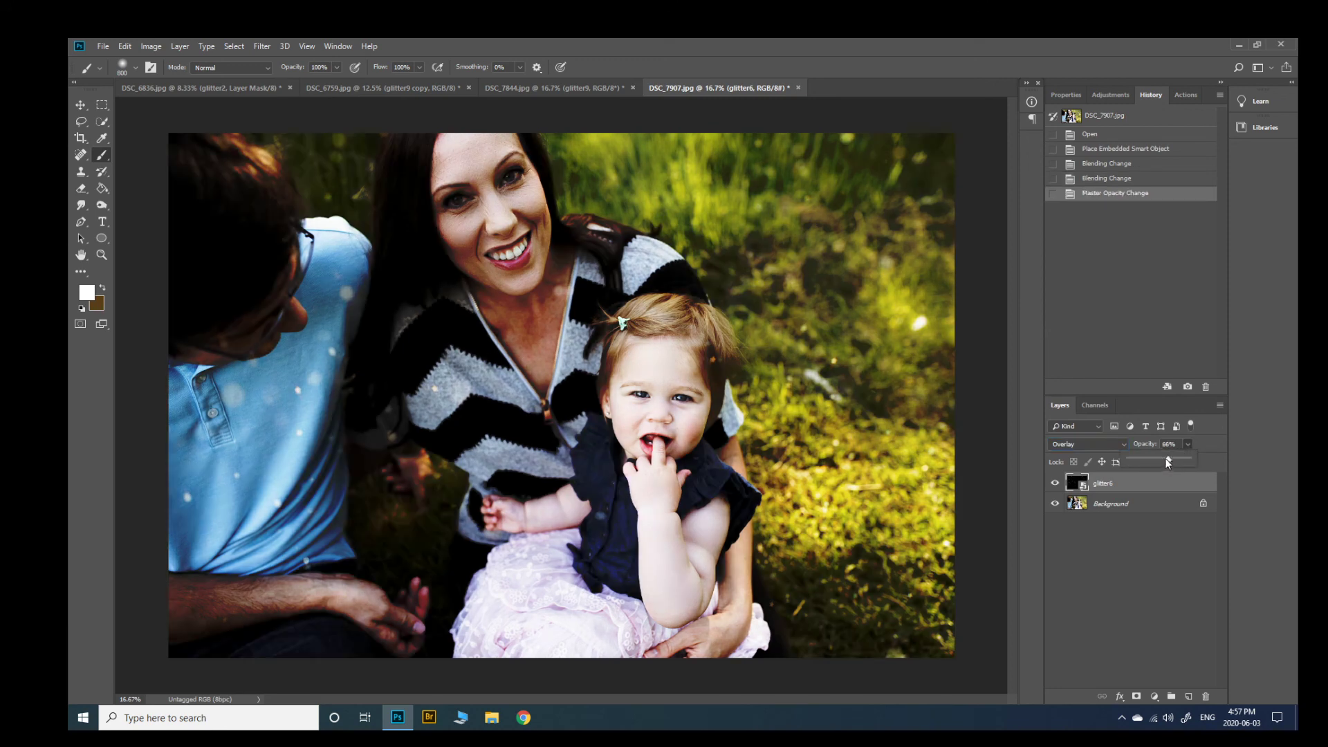
drag(1169, 455, 1161, 455)
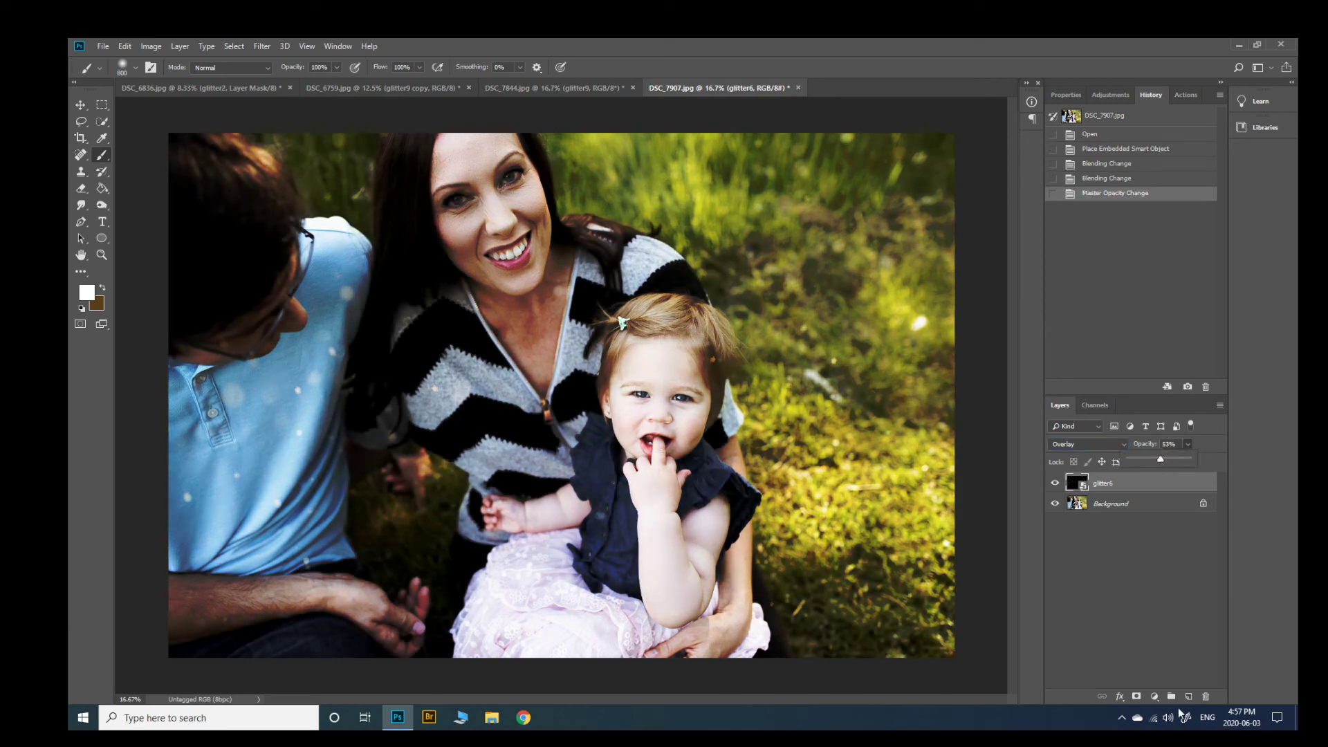
Add a white layer mask to glitter6 and toggle its visibility to compare
click(1137, 698)
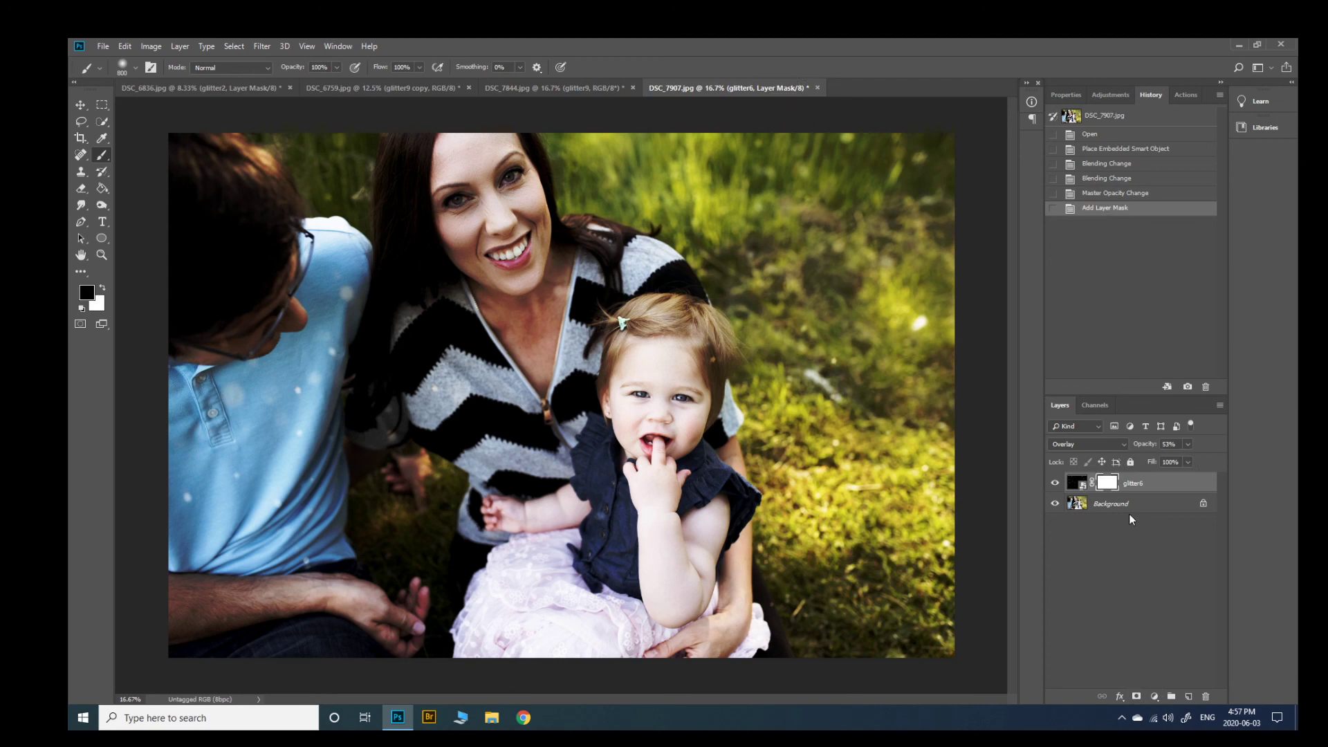
click(1056, 484)
click(1055, 485)
Review the DSC_7844 and DSC_6836 portraits, then minimize Photoshop to the desktop
click(503, 87)
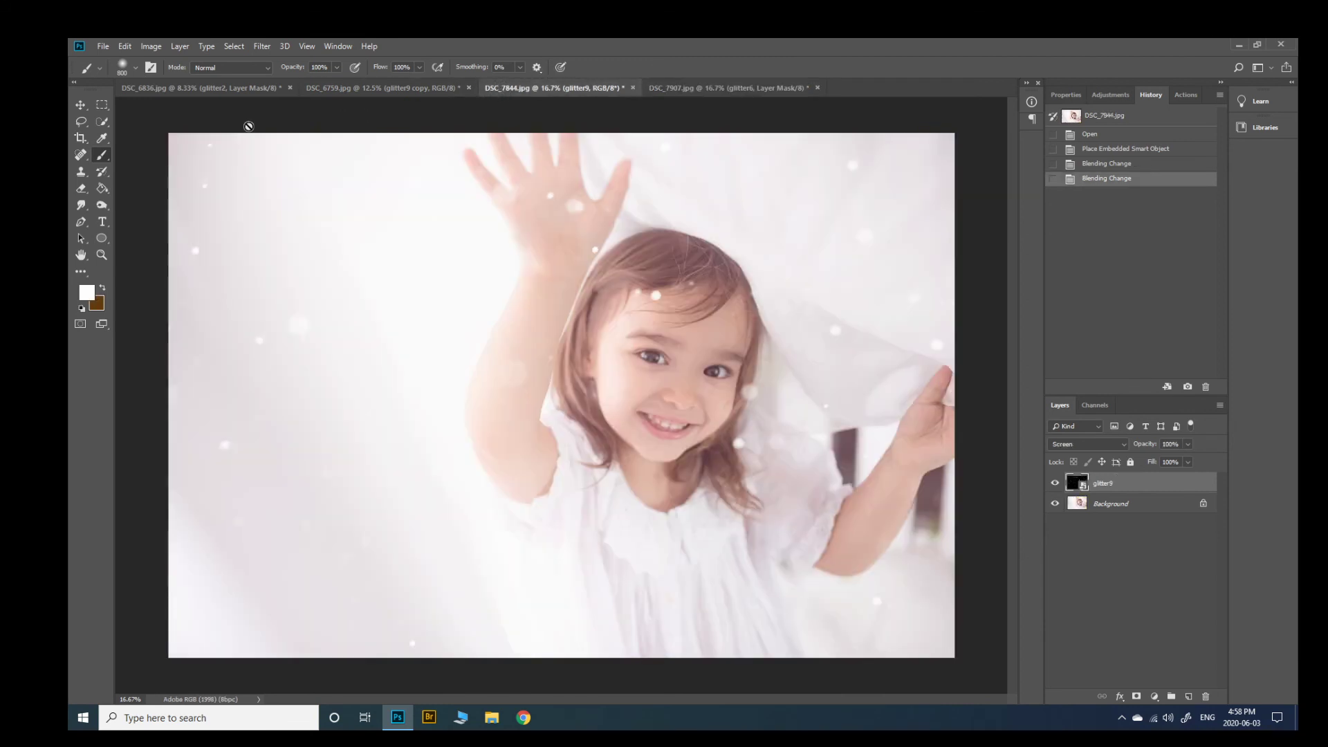
click(243, 85)
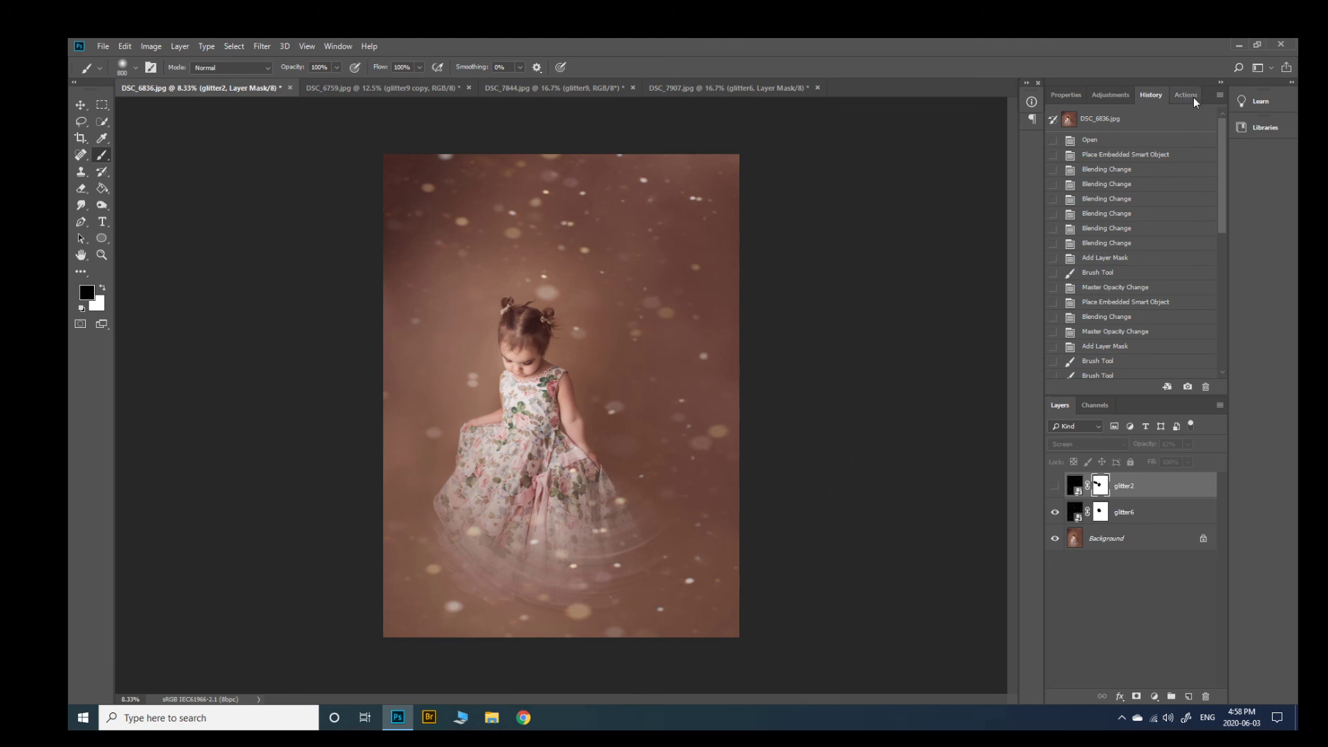
click(1239, 43)
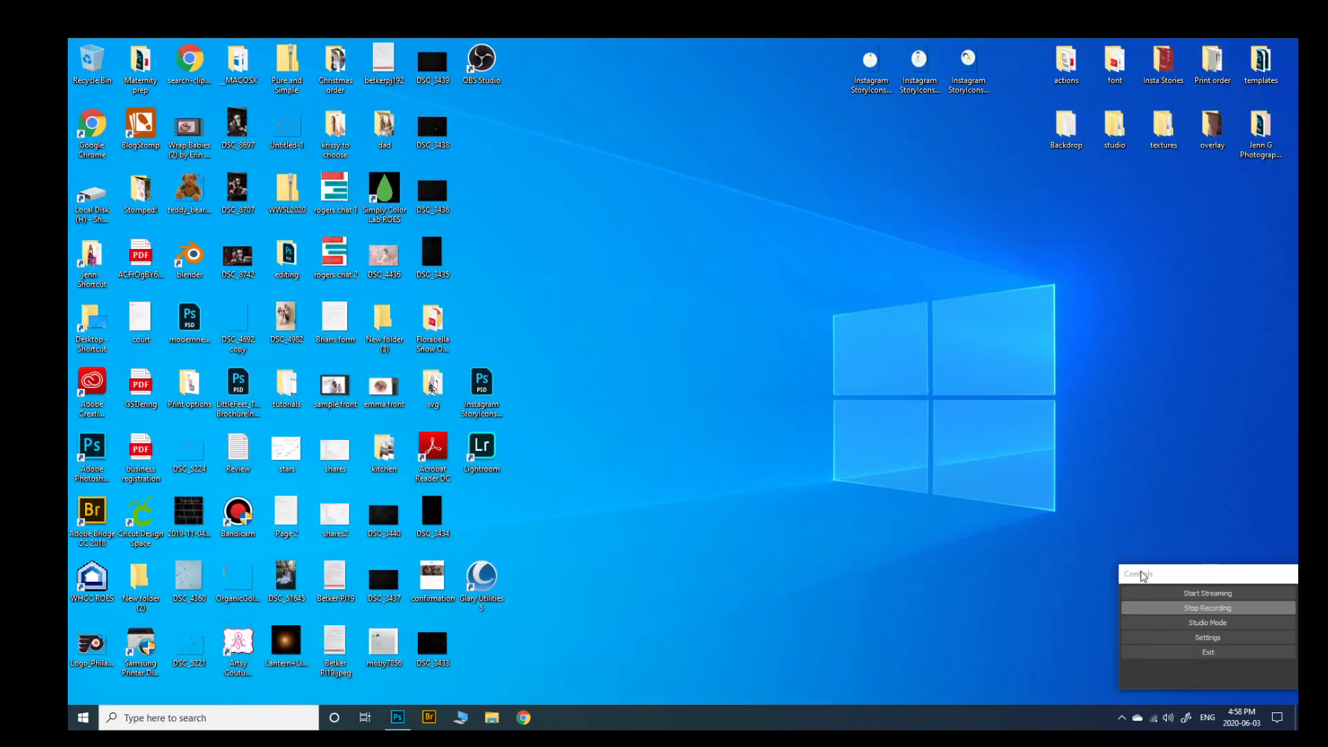